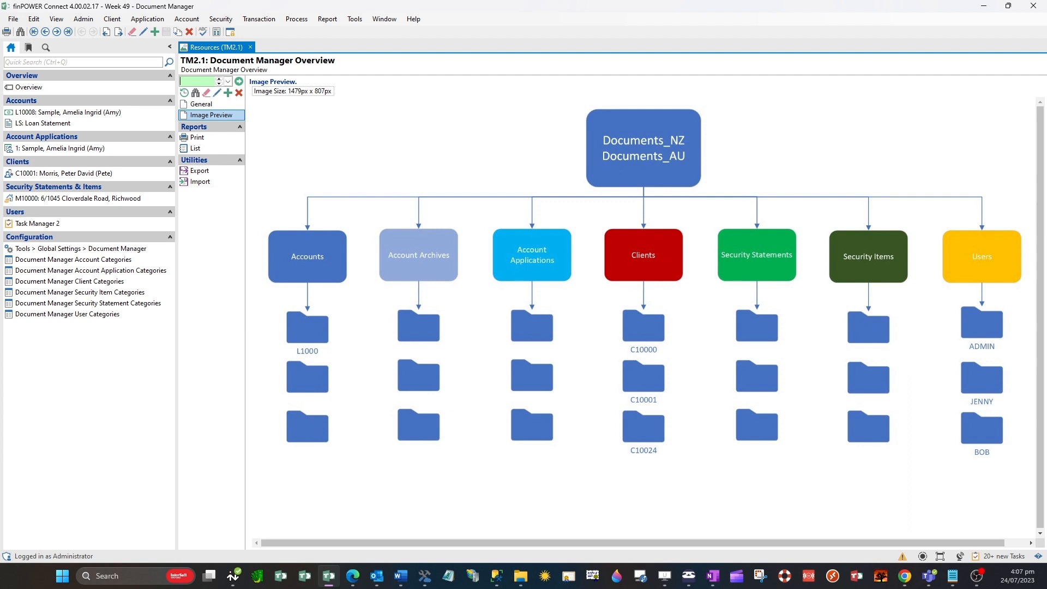
Open the sample consumer loan account's files and view its document folder in File Explorer
left_click(79, 118)
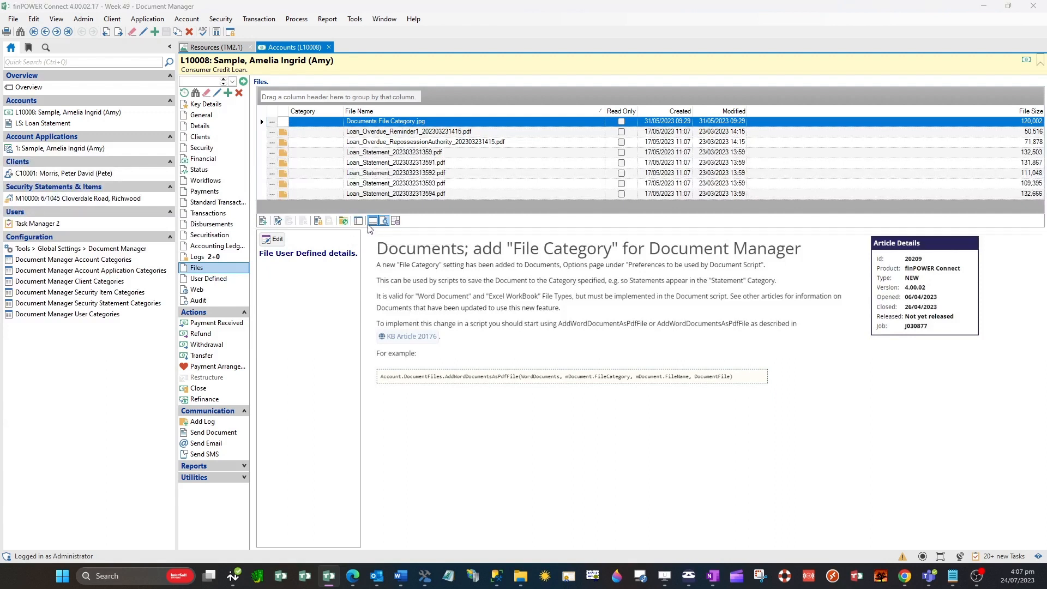
left_click(344, 221)
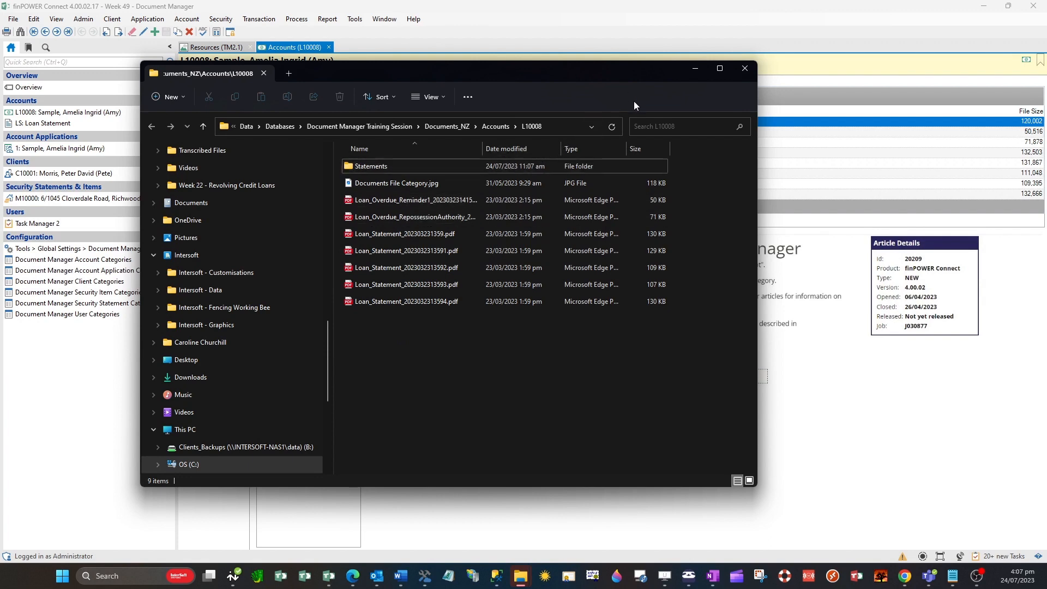
left_click(695, 71)
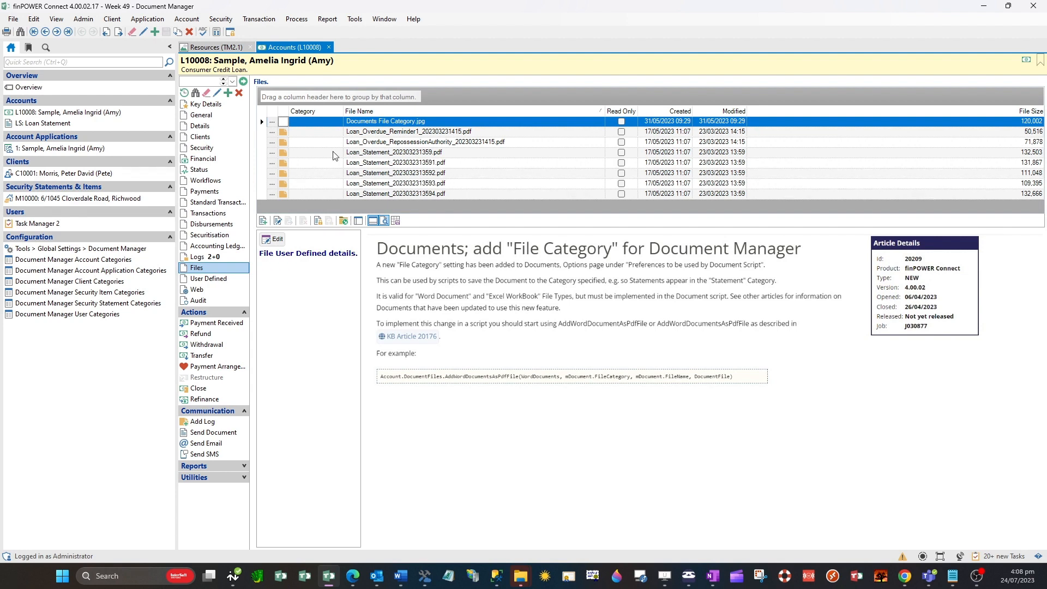
Move the five Loan_Statement PDF files to the Statements category
left_click(262, 155)
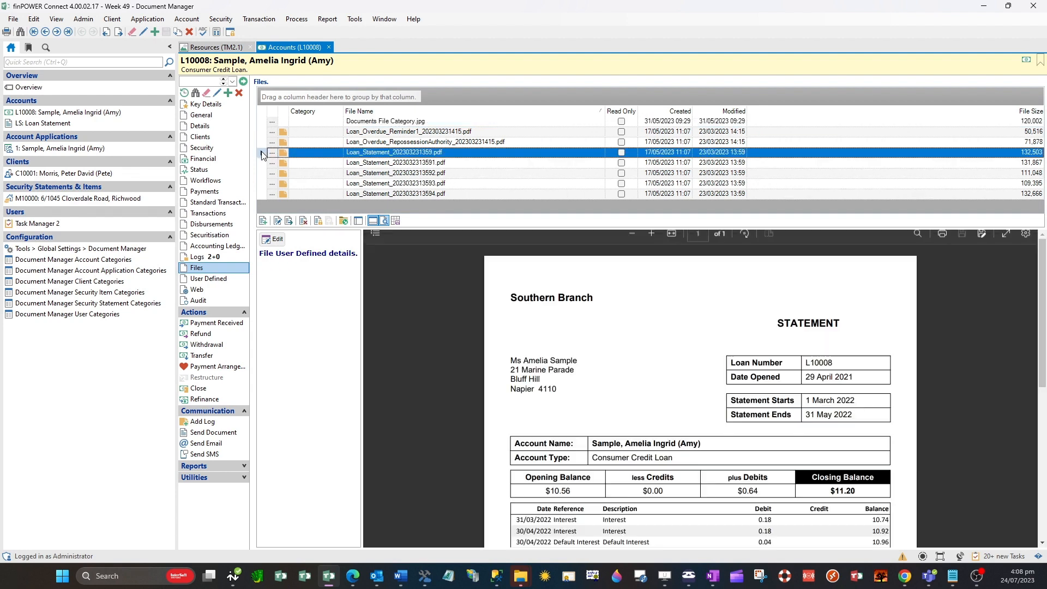
left_click(264, 194, "shift")
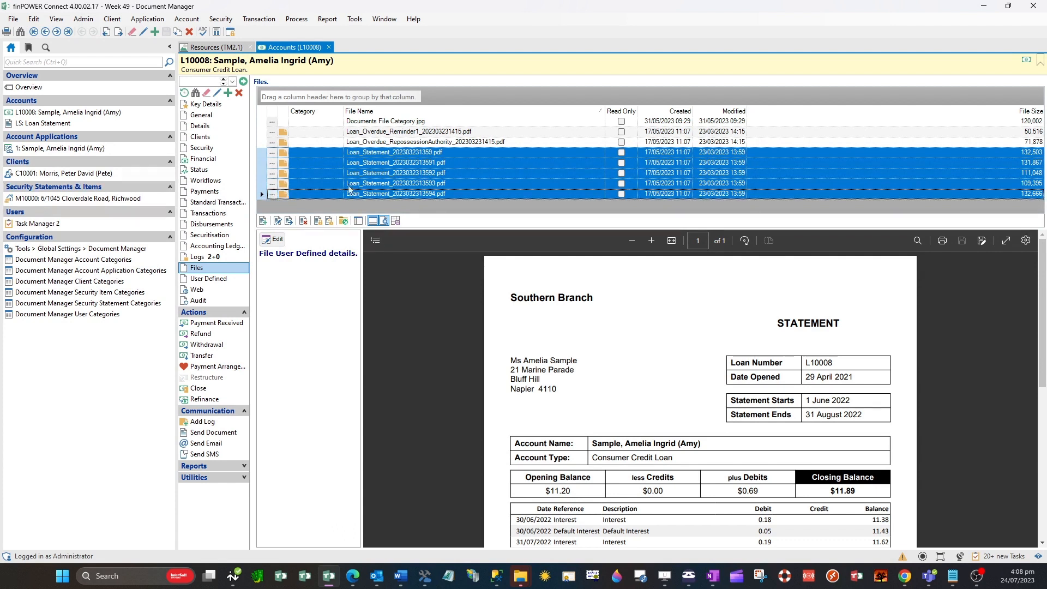
left_click(289, 223)
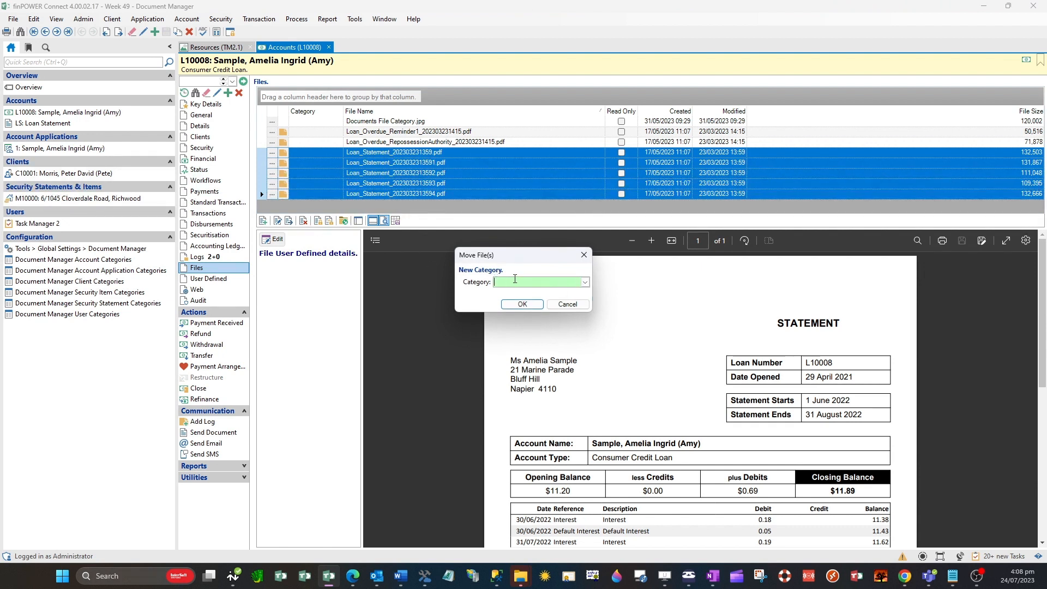
left_click(585, 283)
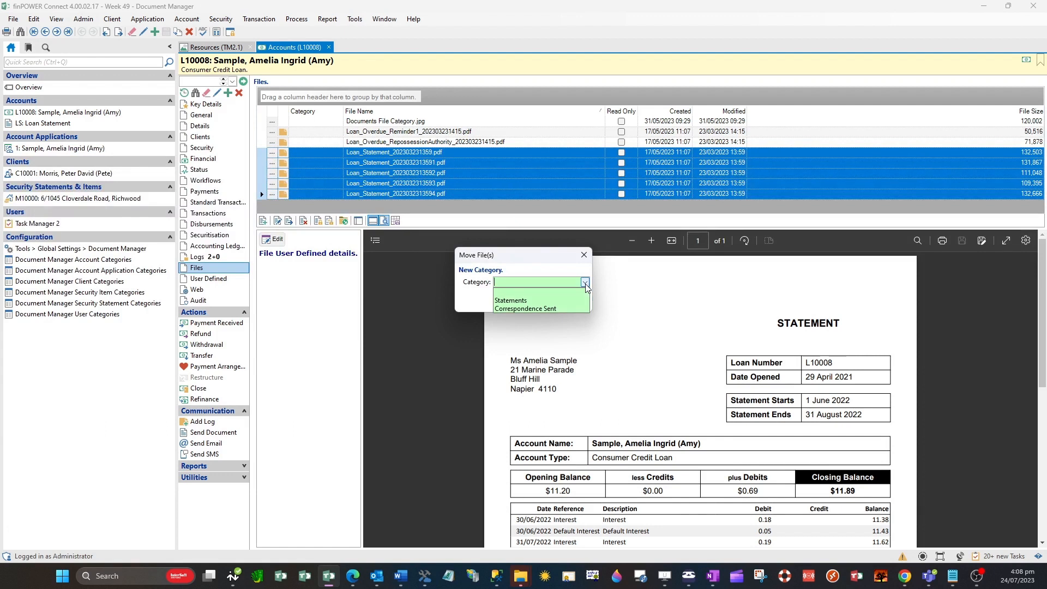
left_click(541, 301)
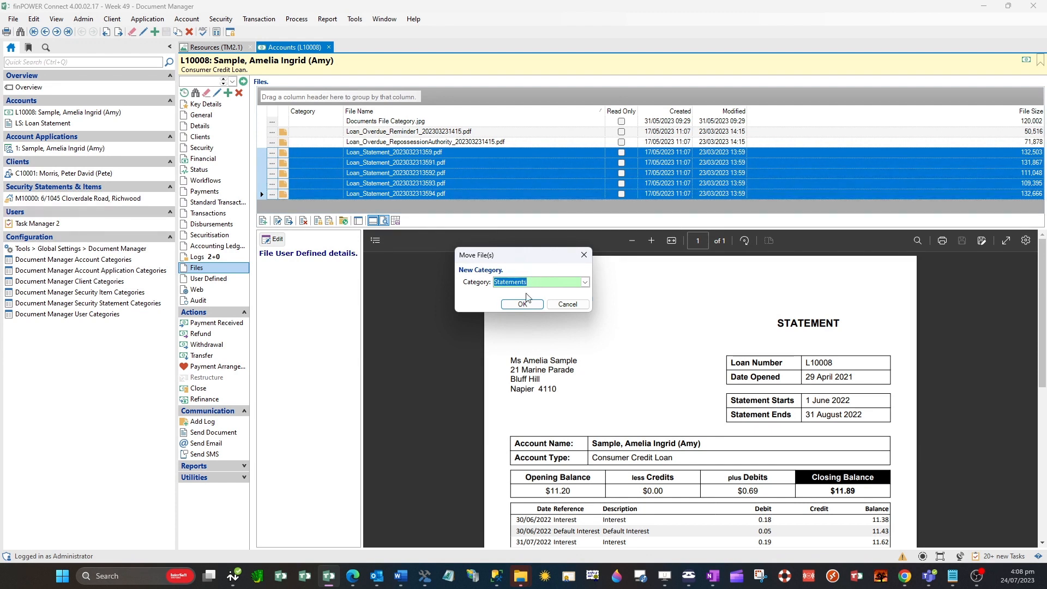
left_click(522, 304)
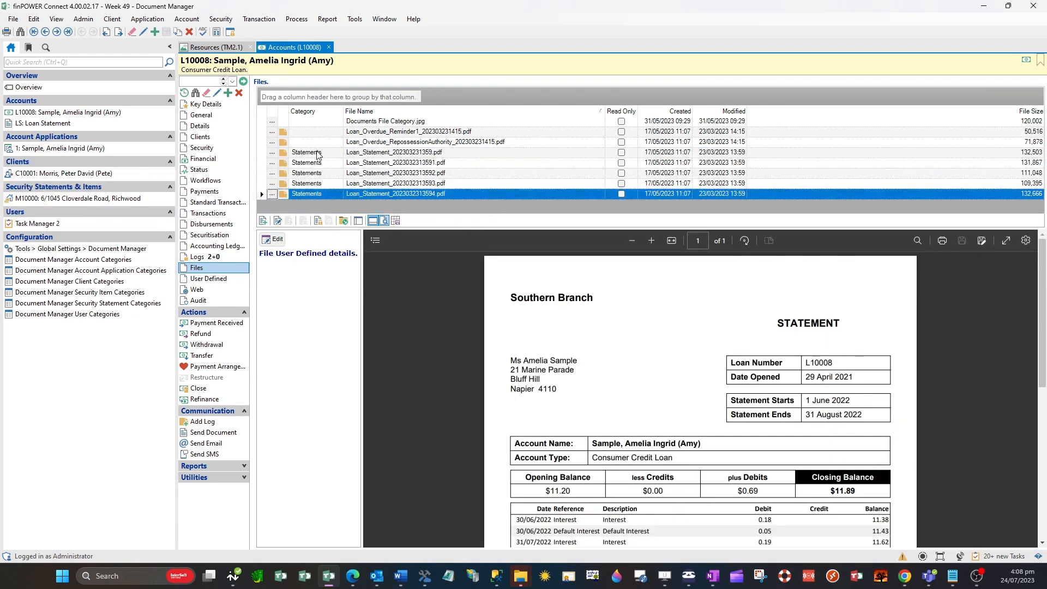
Show the file categories, filter to Statements, inspect the matching Windows folder and its parent account folder, and list all files again
left_click(358, 221)
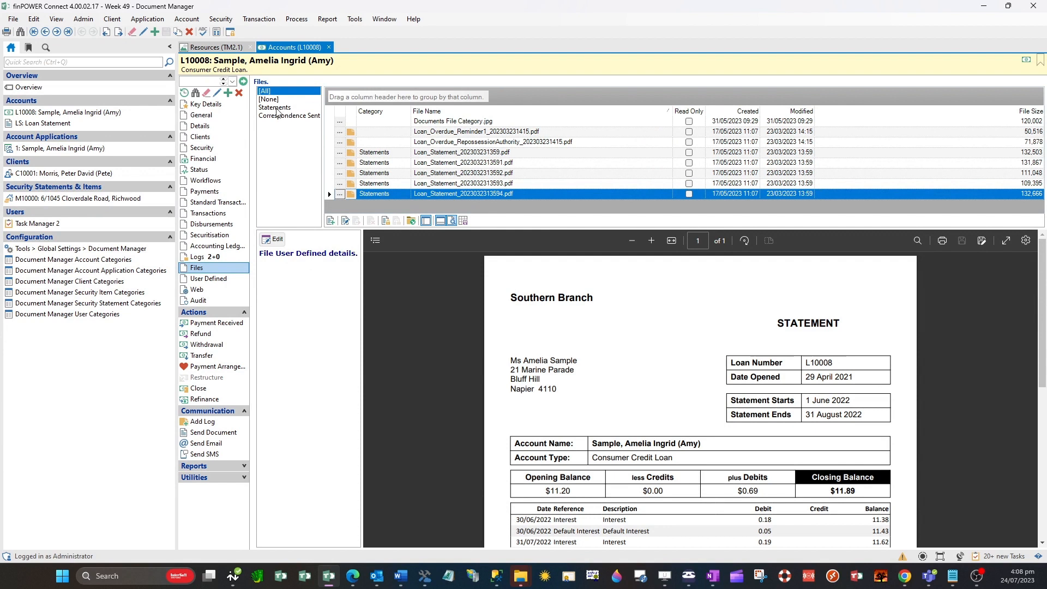
left_click(277, 108)
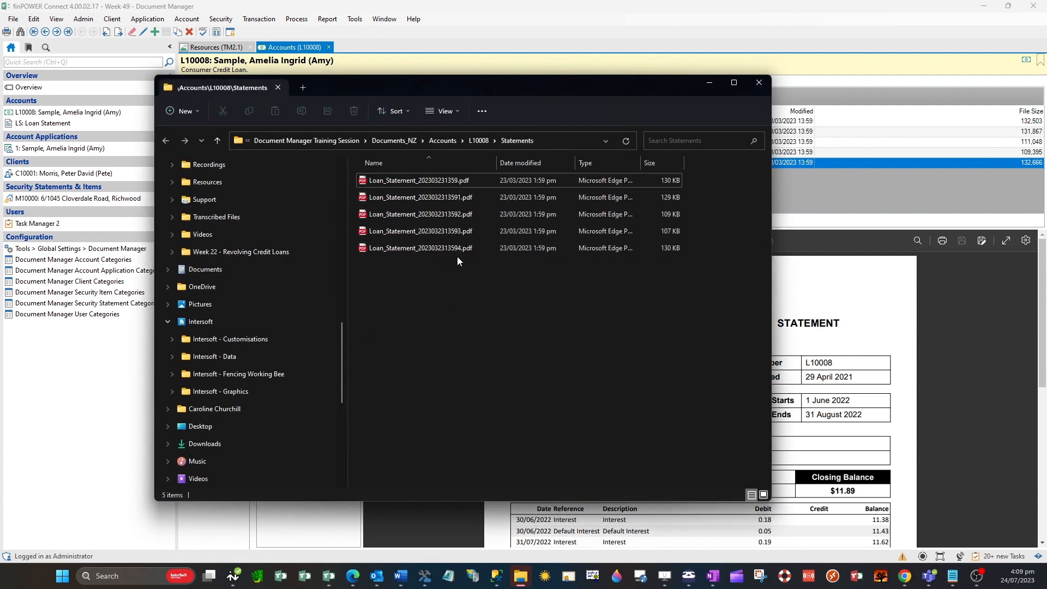
left_click(479, 140)
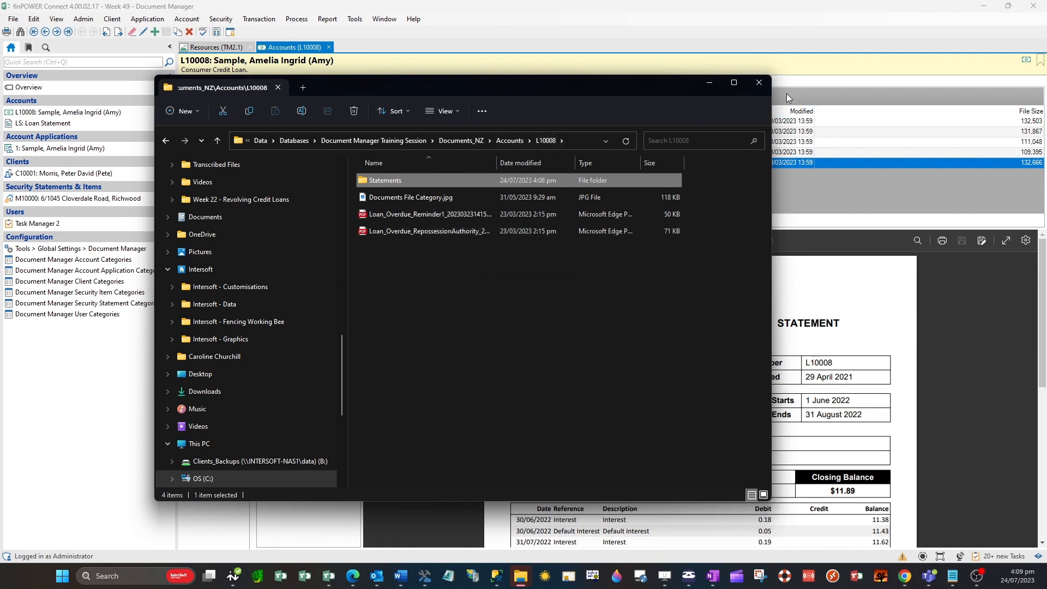
left_click(764, 86)
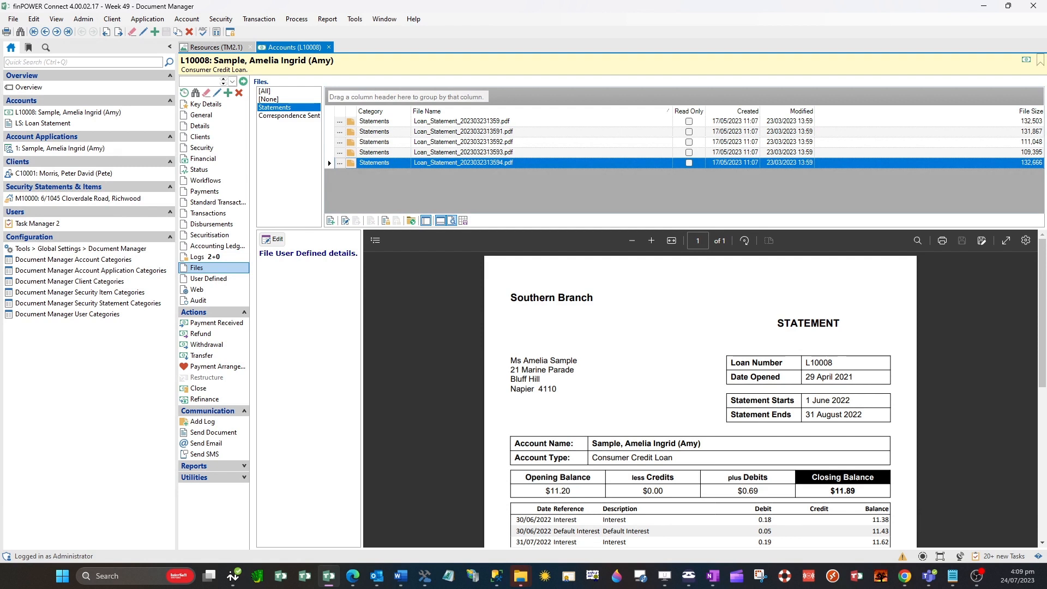
left_click(277, 91)
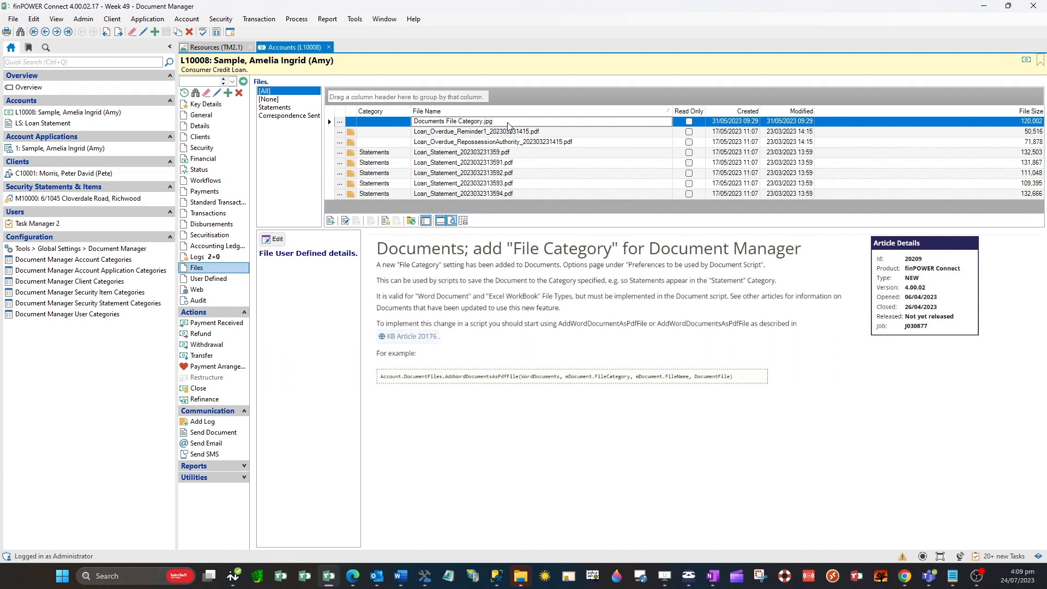
Check the File Category preference in the options of the LS: Loan Statement document and close the document
left_click(61, 127)
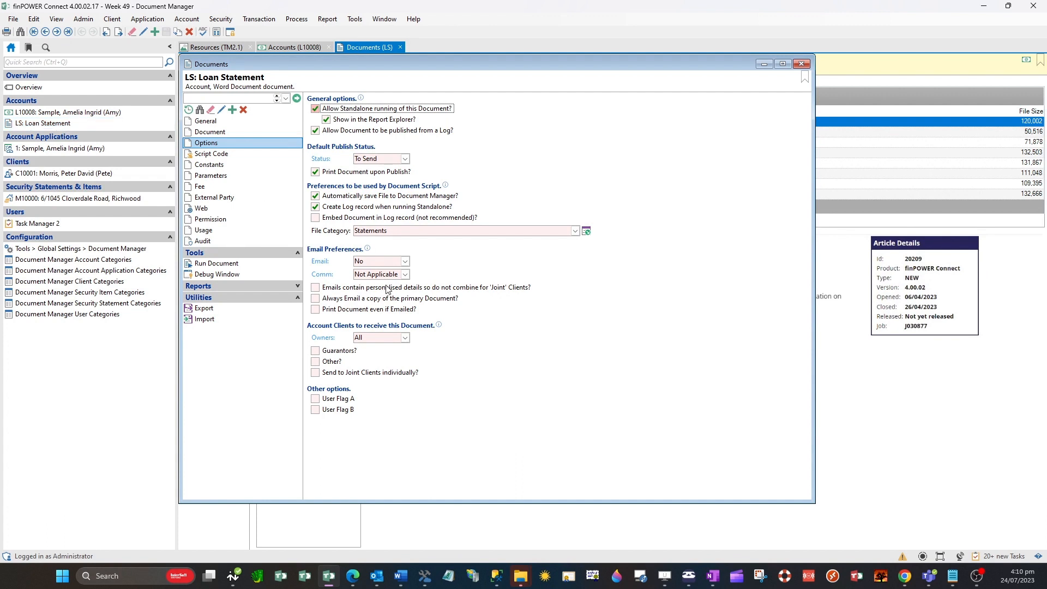
left_click(394, 229)
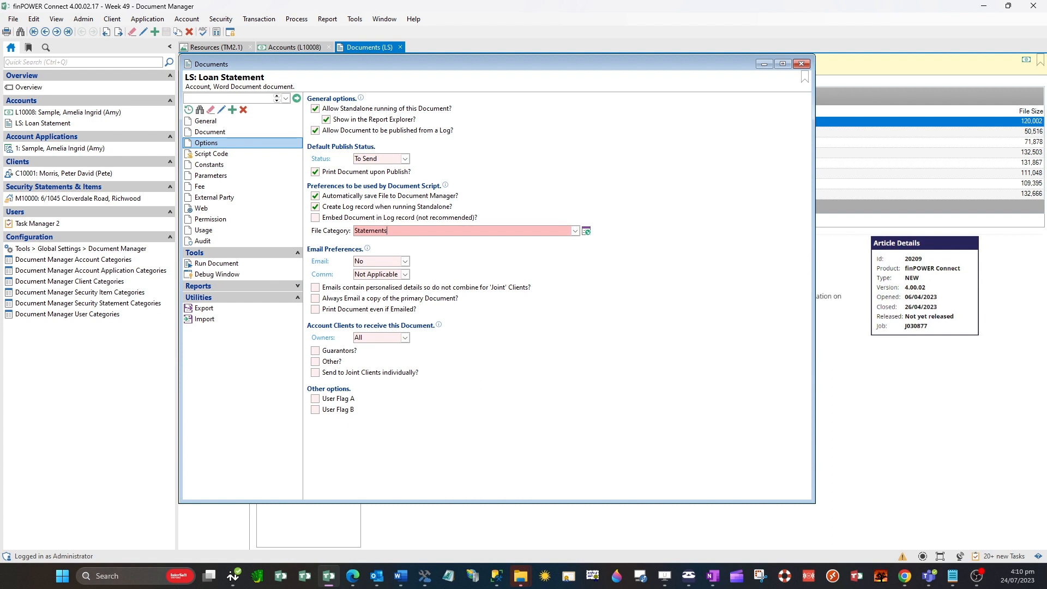
key("alt+Tab")
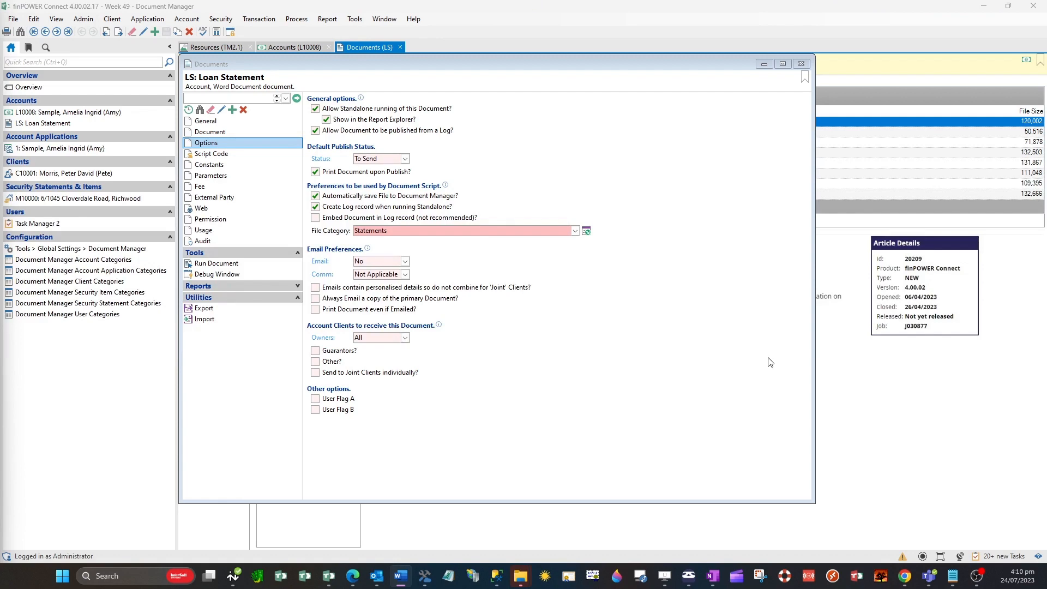
left_click(801, 65)
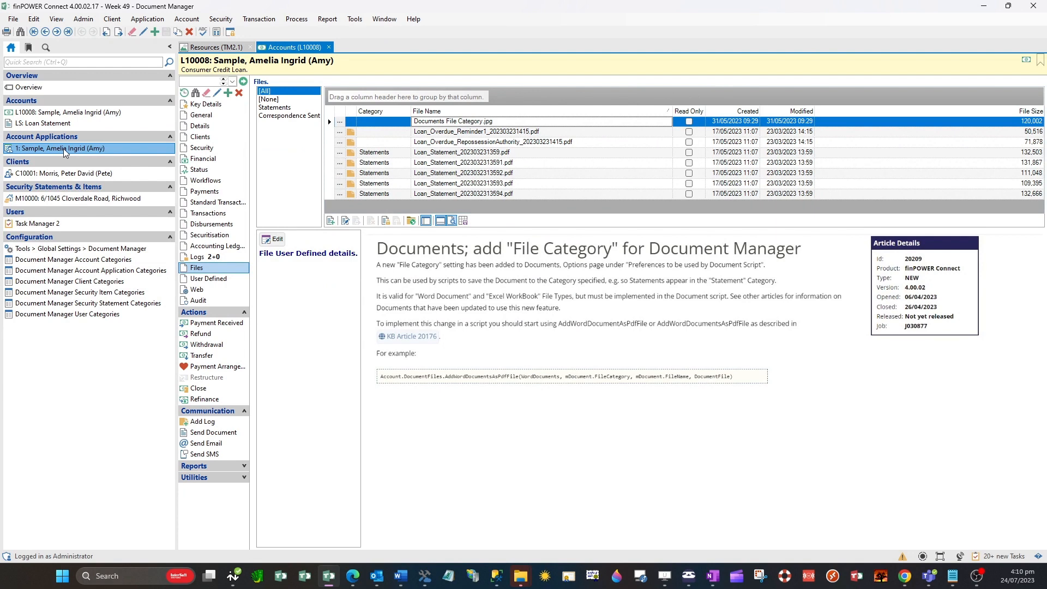
Open the sample account application's files and add the image Hawke's-Bay-Napier-sound-shell.jpg
left_click(63, 148)
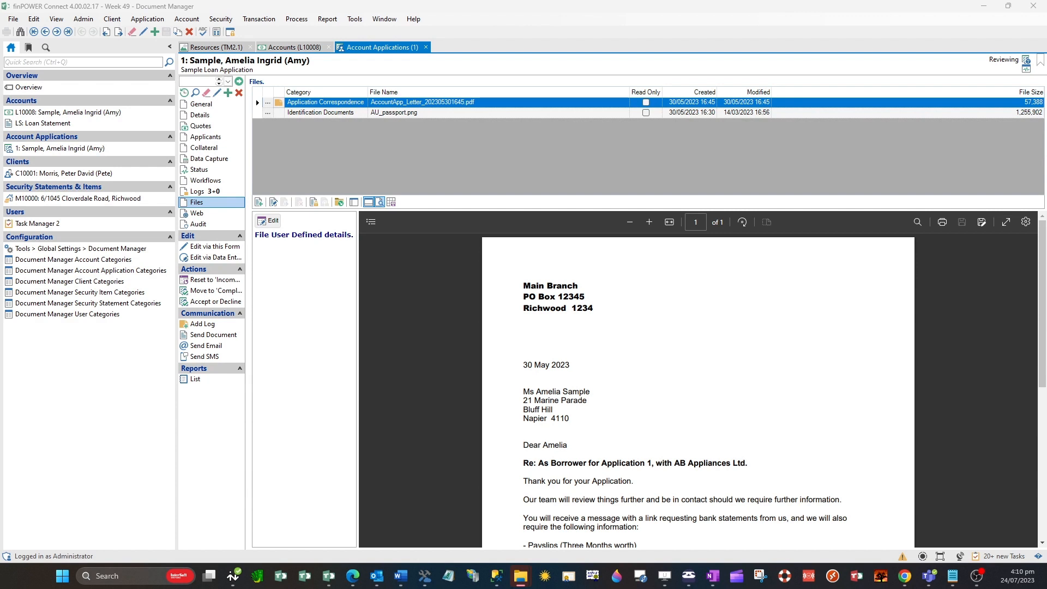
left_click_drag(507, 141, 499, 149)
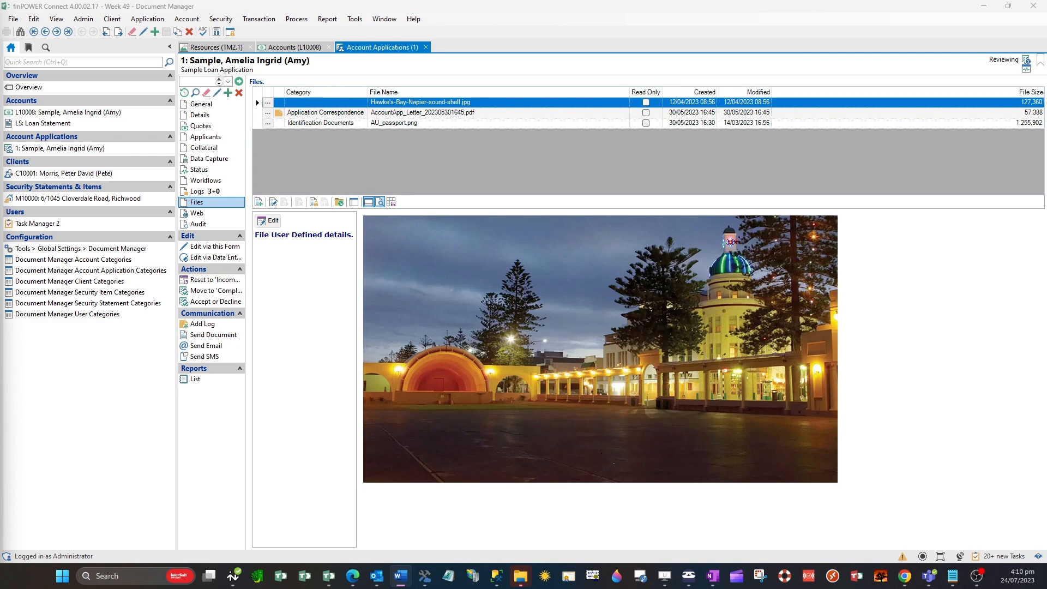
Open the individual client's files and read through the Credit Sense bank account report
left_click(127, 171)
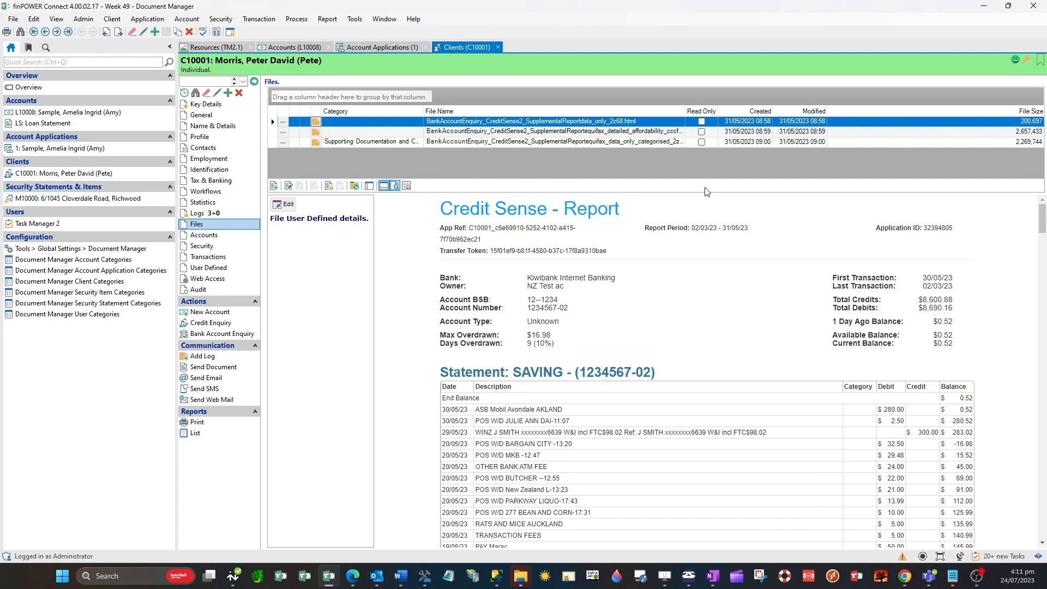
scroll(557, 342, "down", 10)
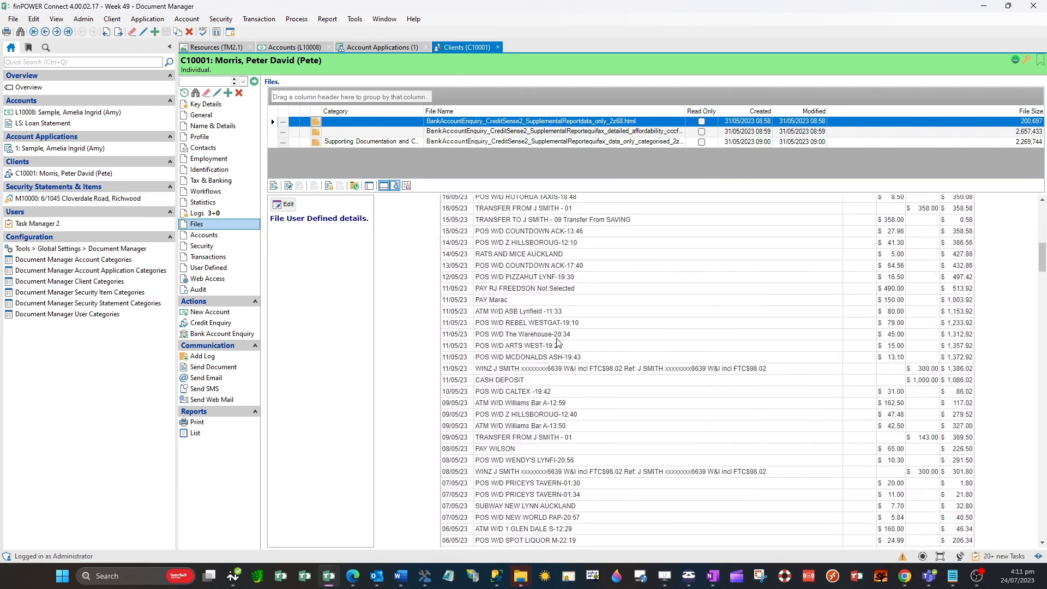
scroll(557, 342, "up", 6)
scroll(557, 342, "up", 8)
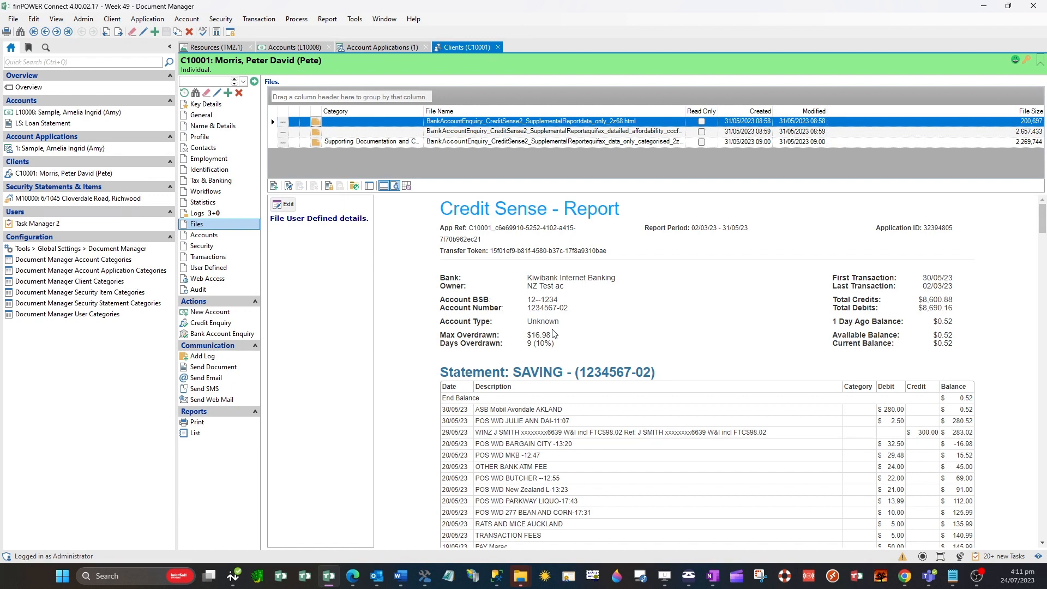
Preview the categorised Equifax data report and group the client's file list by Category
left_click(368, 142)
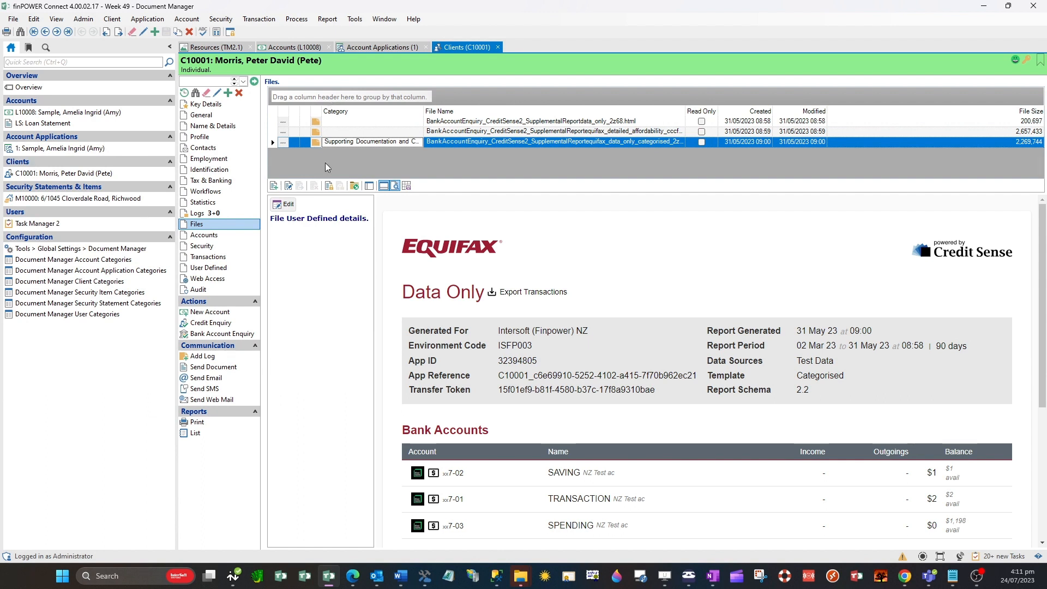
left_click_drag(341, 111, 325, 94)
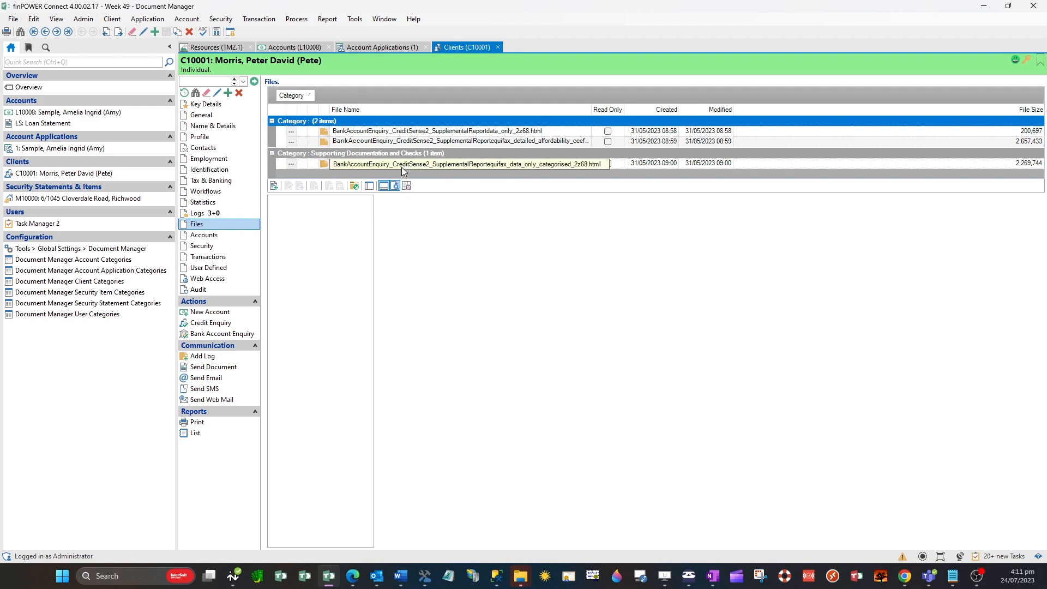
Open the files of the security statement's land item, preview Sample Certificate of Title.png and add the house photo
left_click(68, 198)
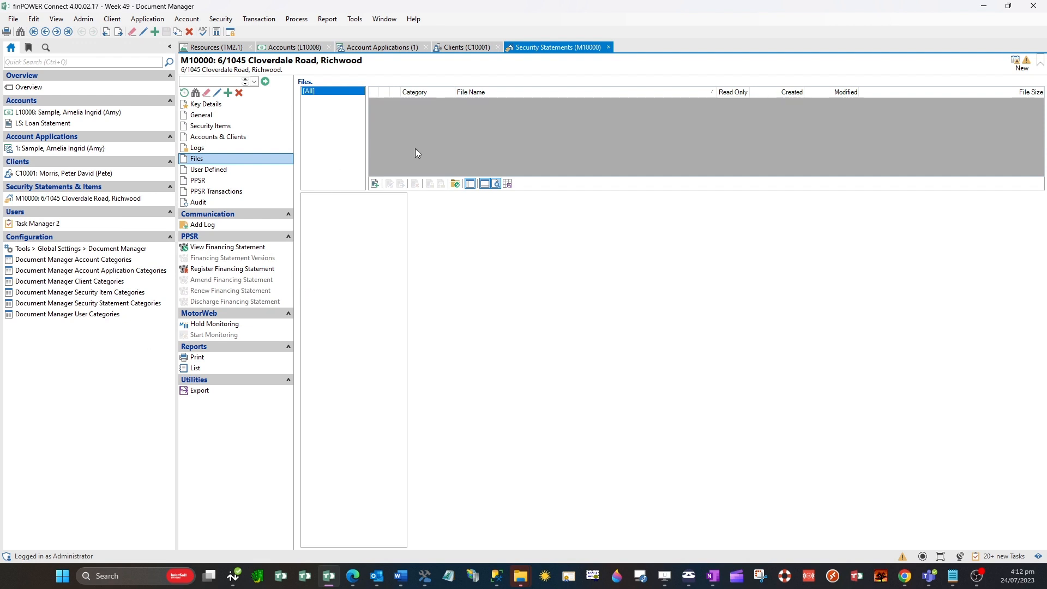
left_click(234, 126)
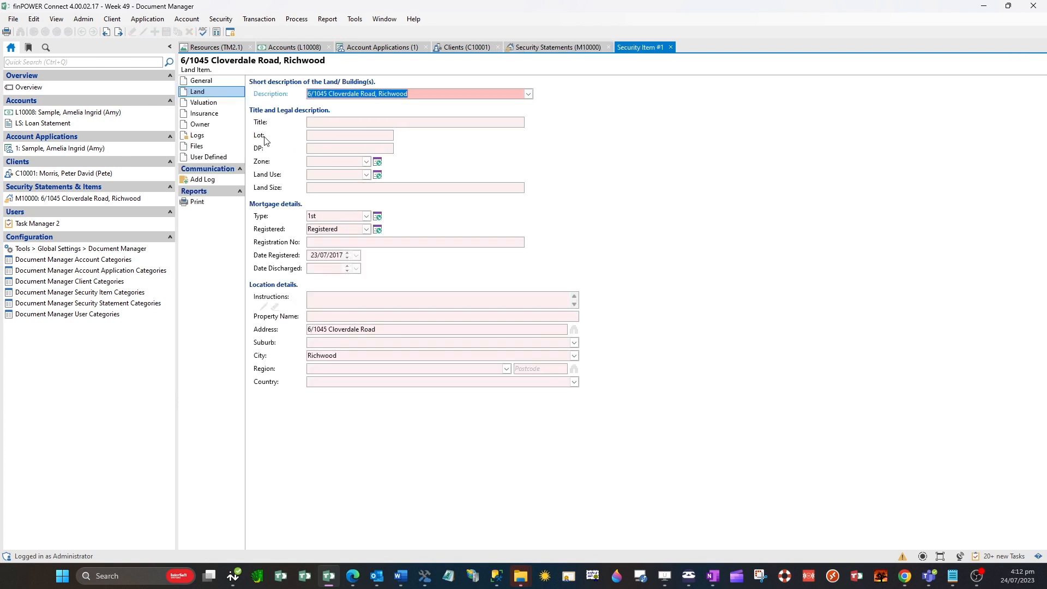
left_click(223, 136)
left_click(223, 146)
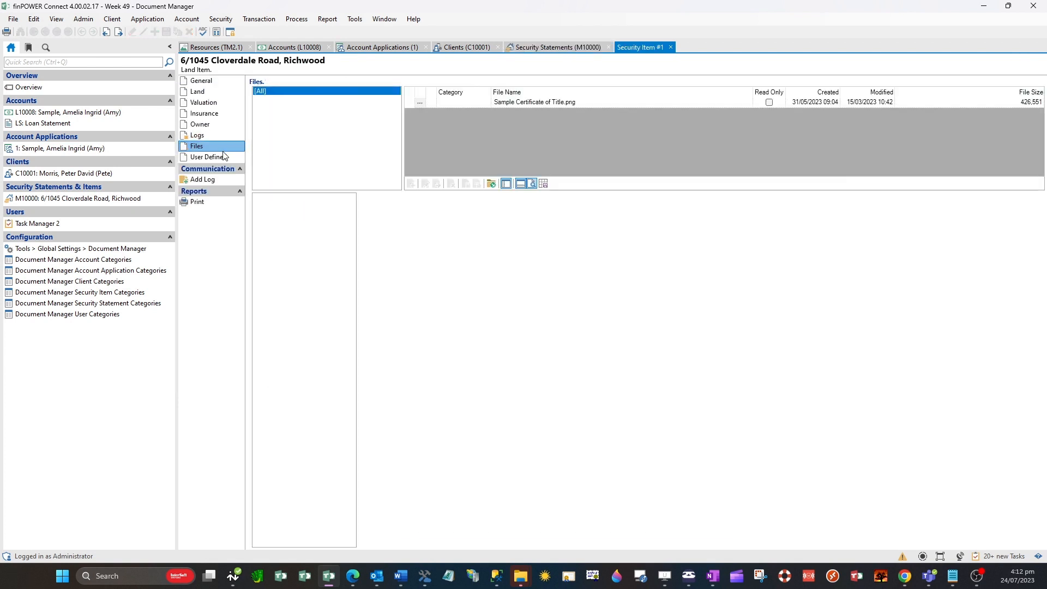
left_click(564, 103)
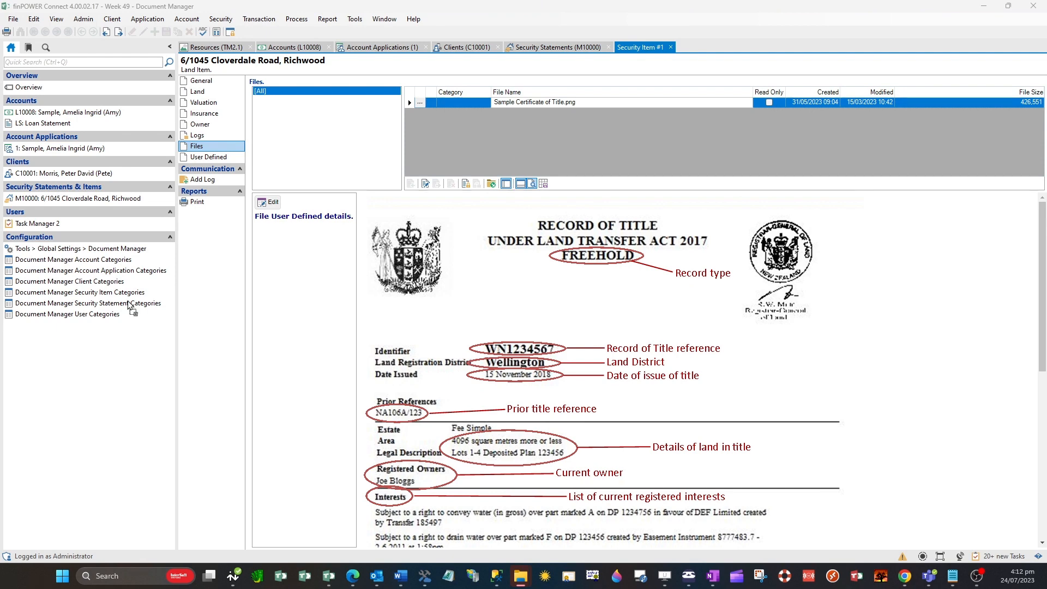
scroll(643, 139, "up", 1)
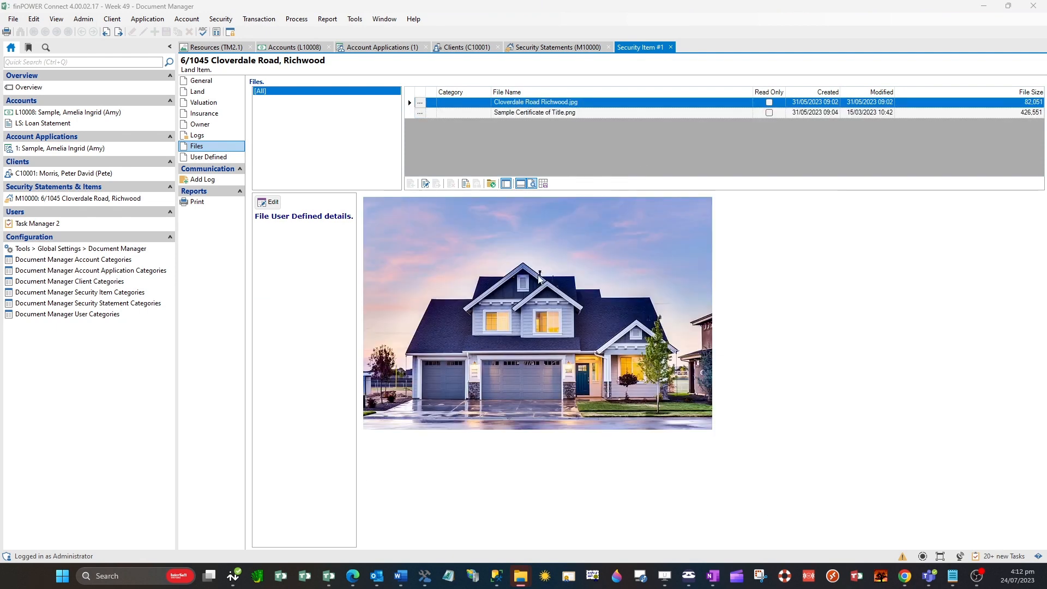
Move Cloverdale Road Richwood.jpg in the land item's files to a new category named Picture of Security
left_click(613, 115)
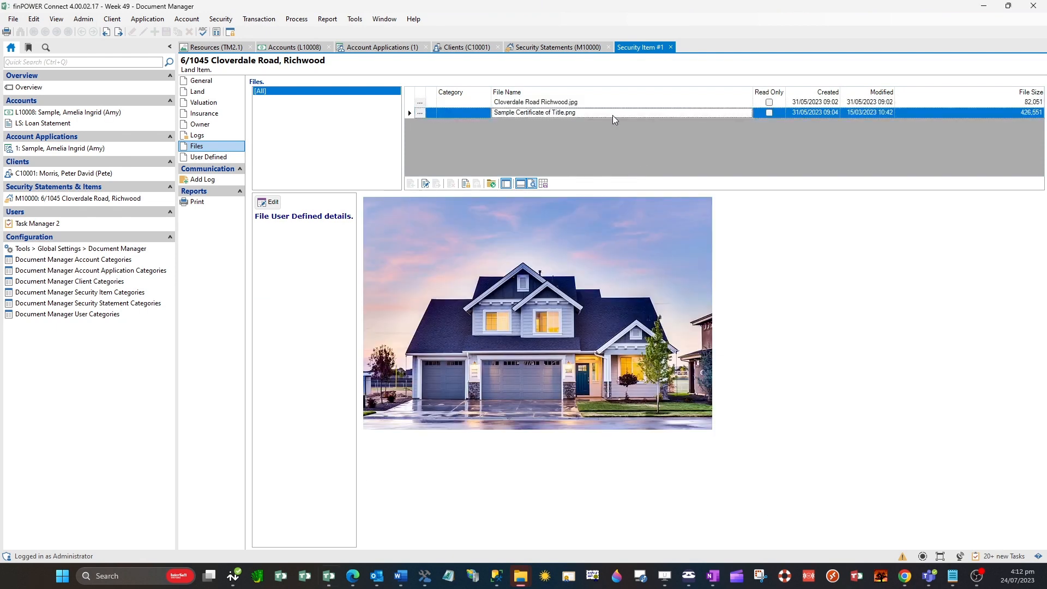
left_click(554, 103)
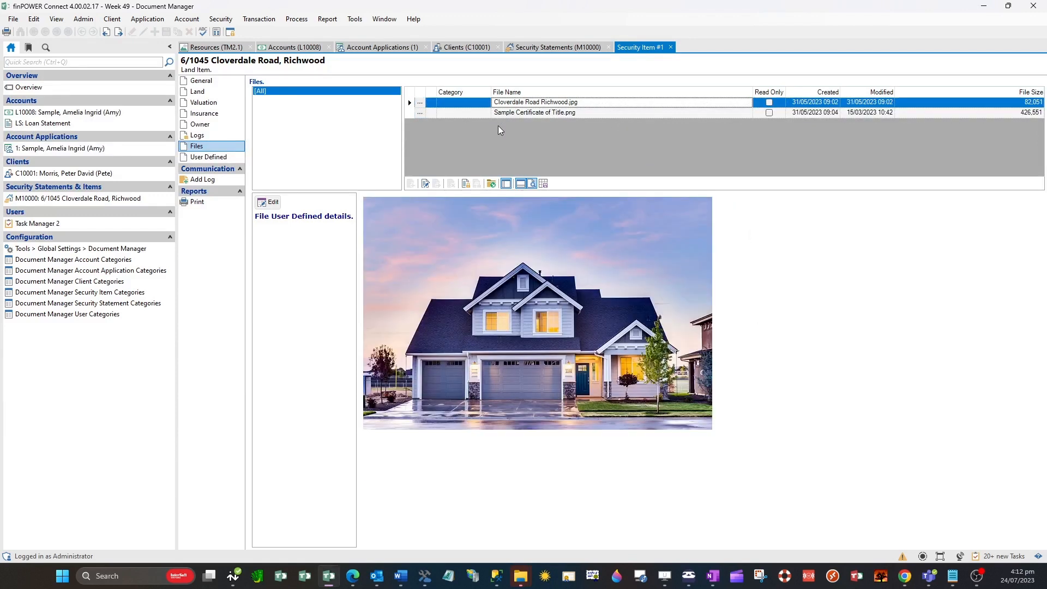
left_click(411, 104)
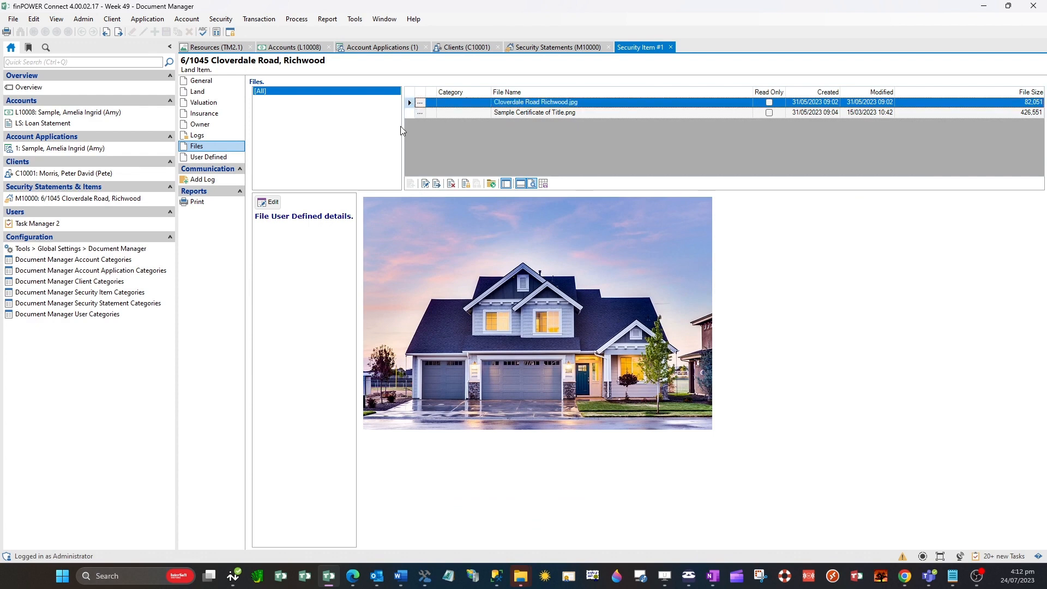
left_click(439, 188)
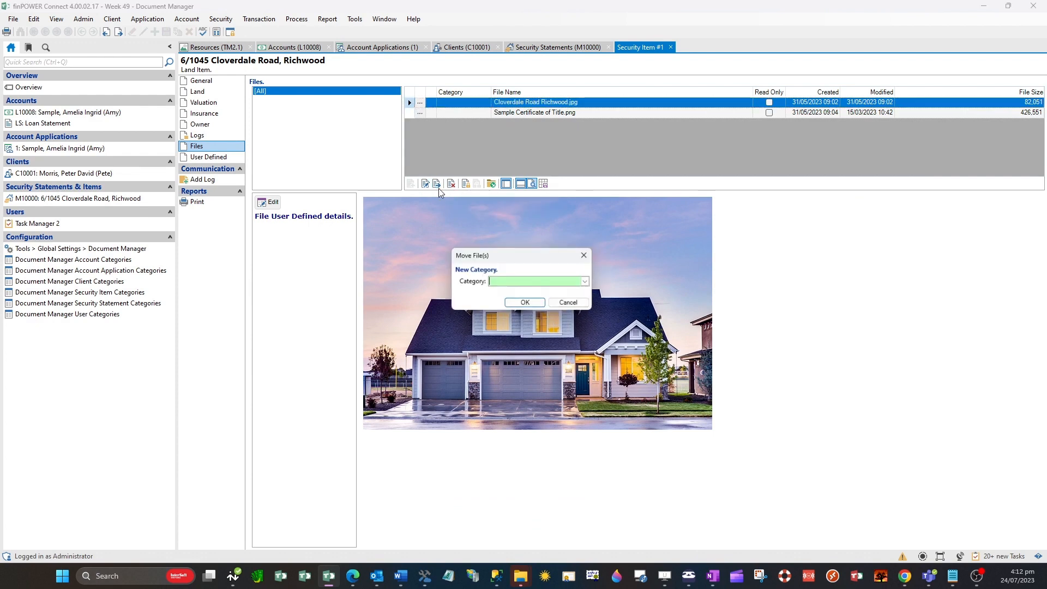
left_click(589, 283)
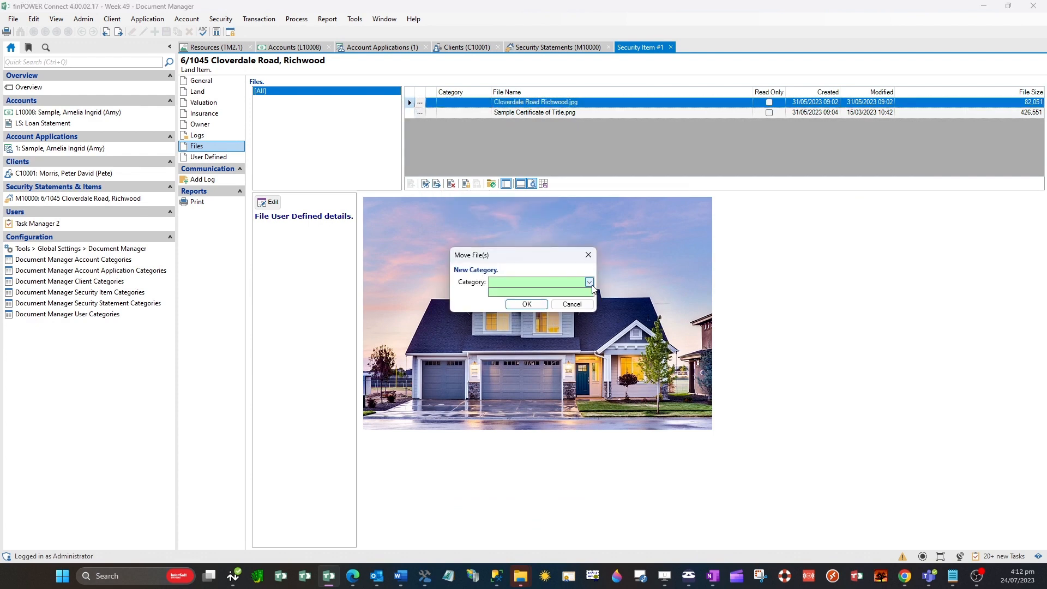
left_click(590, 283)
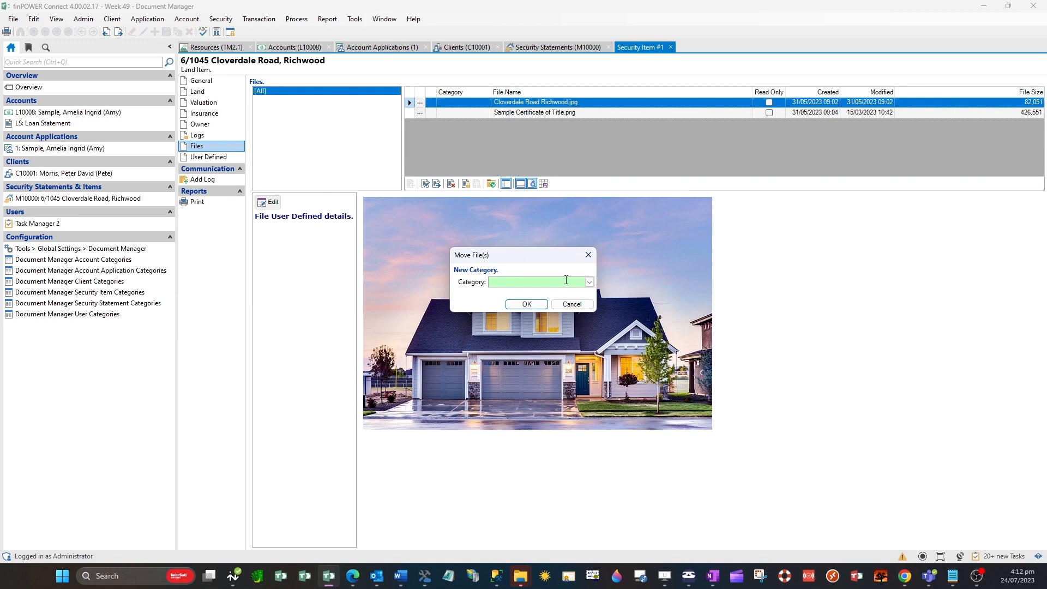
type("Picture of Security")
left_click(527, 304)
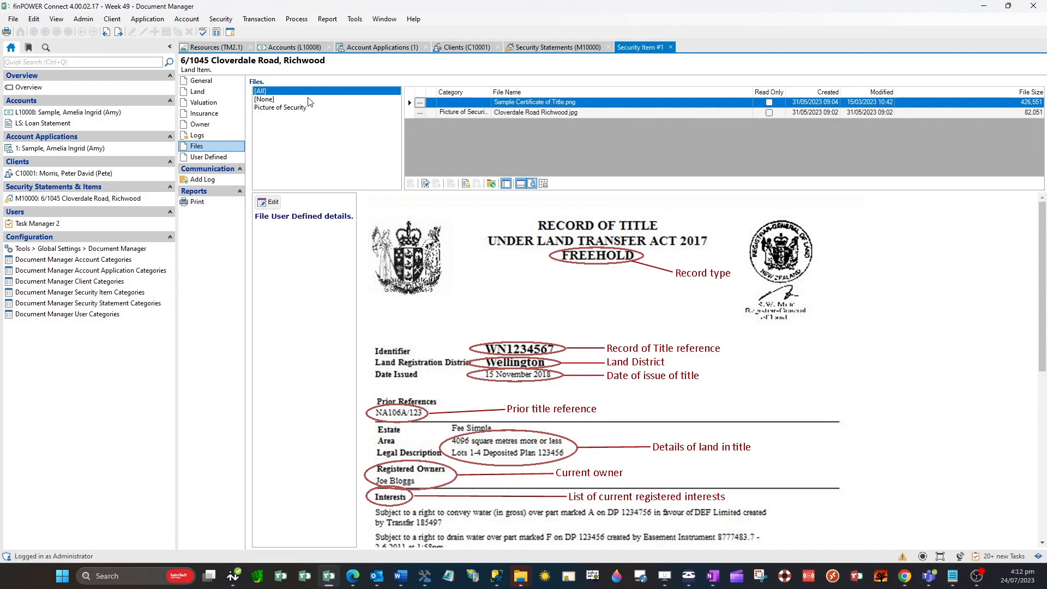
Filter the land item's files by the Picture of Security category, and hide and restore the categories pane
left_click(295, 108)
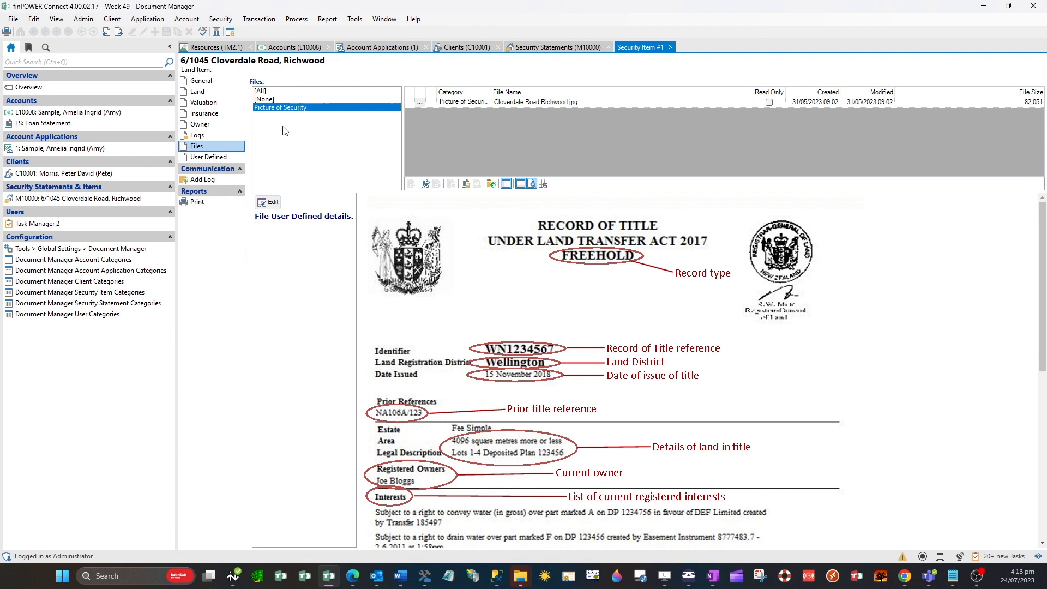
left_click(506, 184)
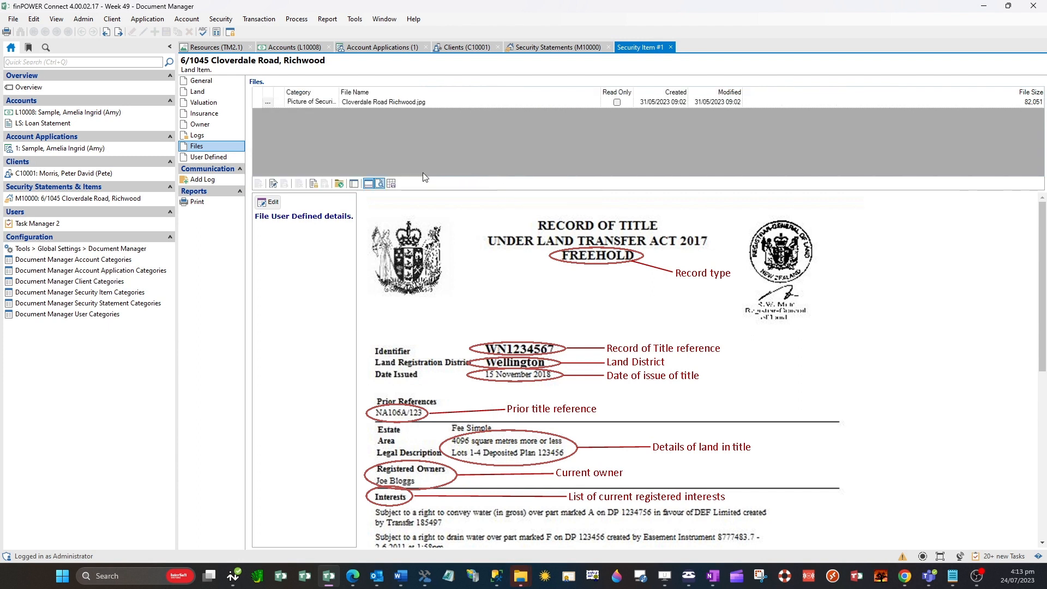
left_click(354, 184)
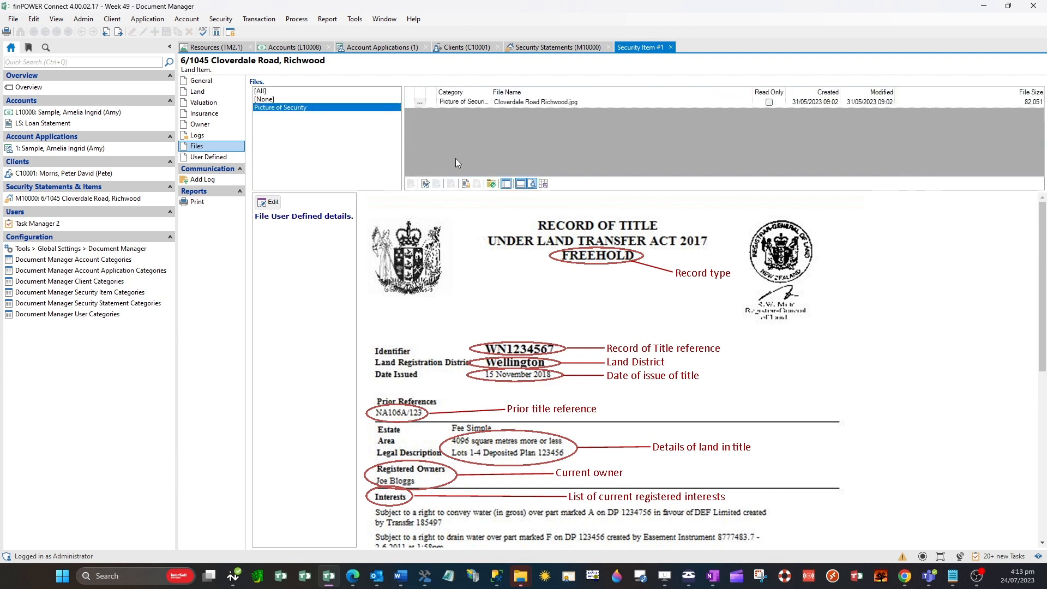
Hide and restore the file preview pane, and save the file view layout as the default options
left_click(531, 184)
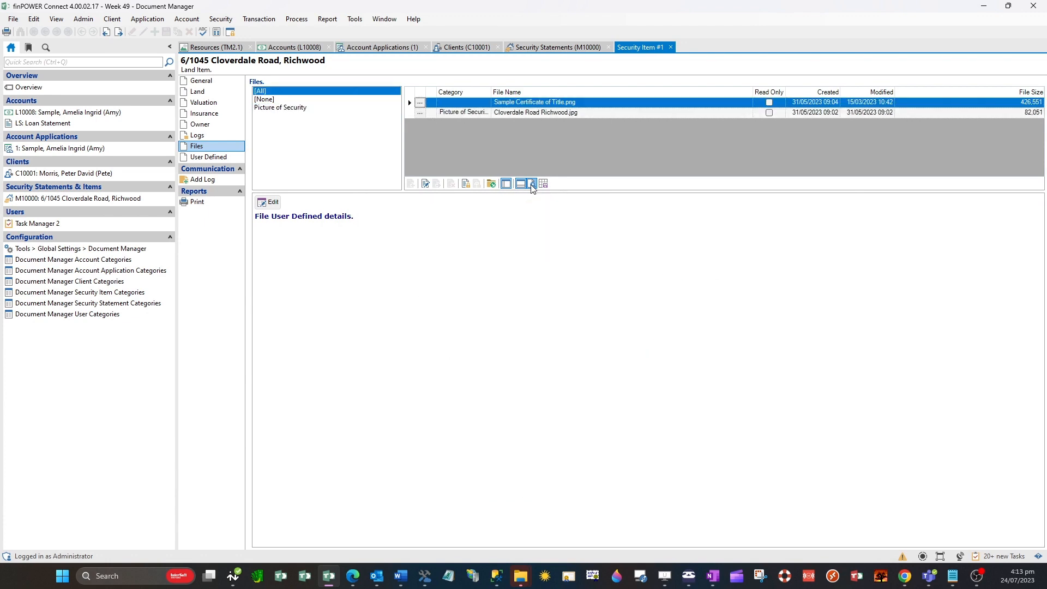
left_click(532, 185)
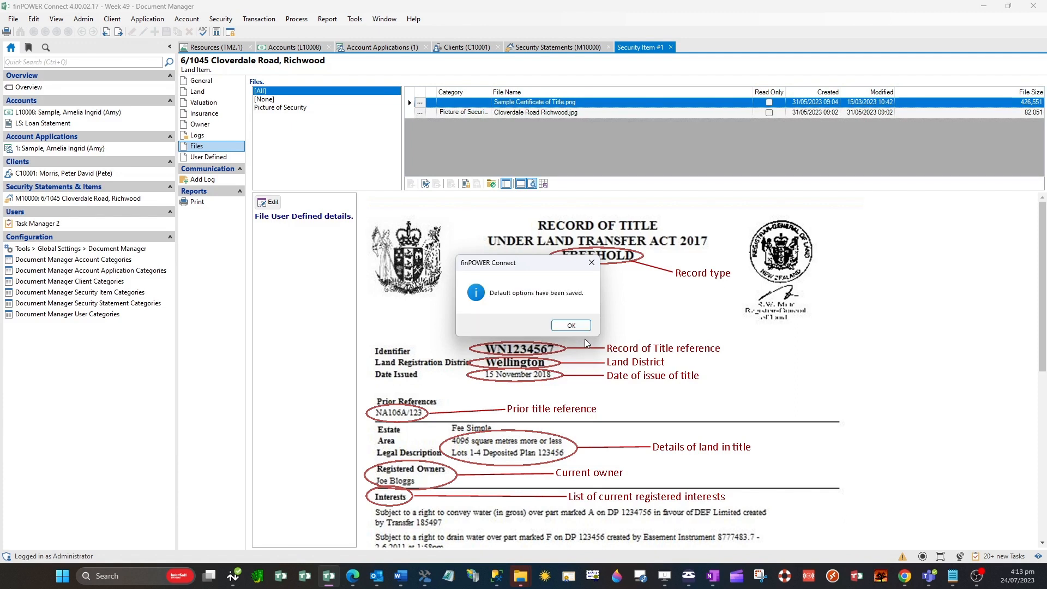
left_click(570, 325)
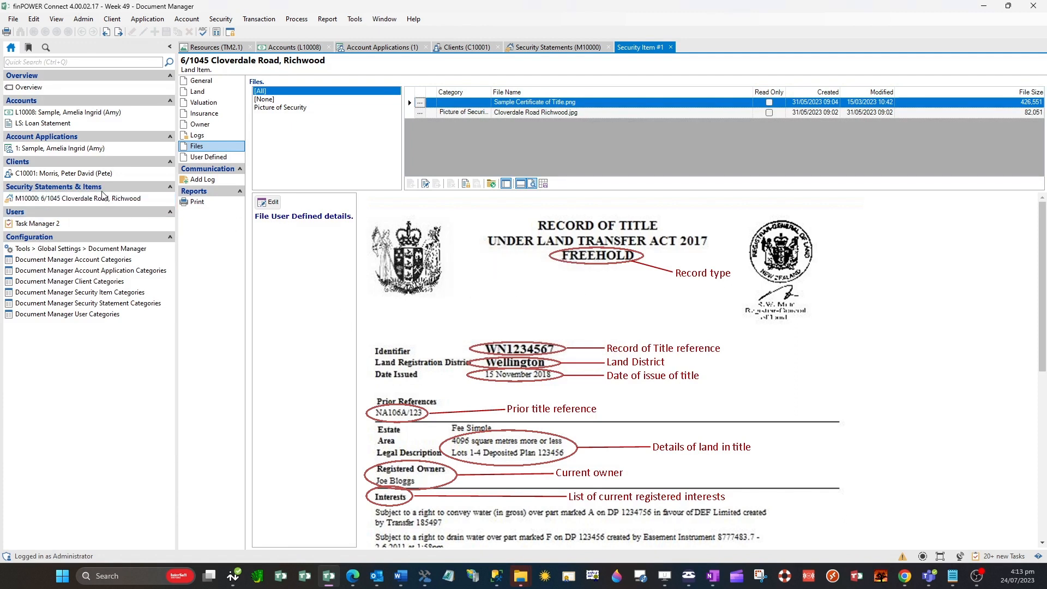
Open the user files in Task Manager 2, filter them by How To GIFS and preview NewMessagingInterface.gif and Cancel Default.gif
left_click(90, 224)
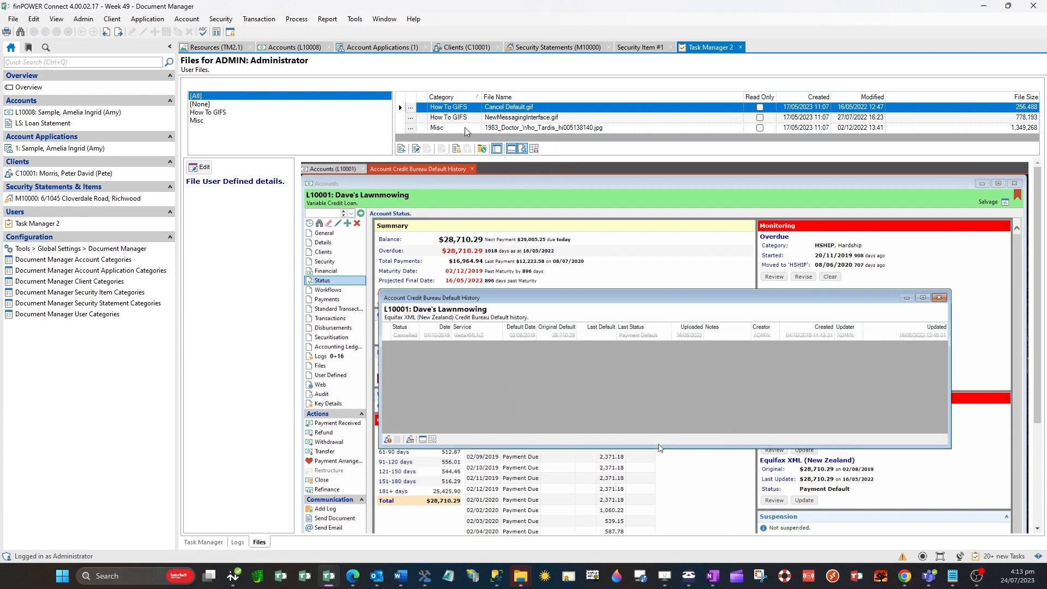
left_click(224, 114)
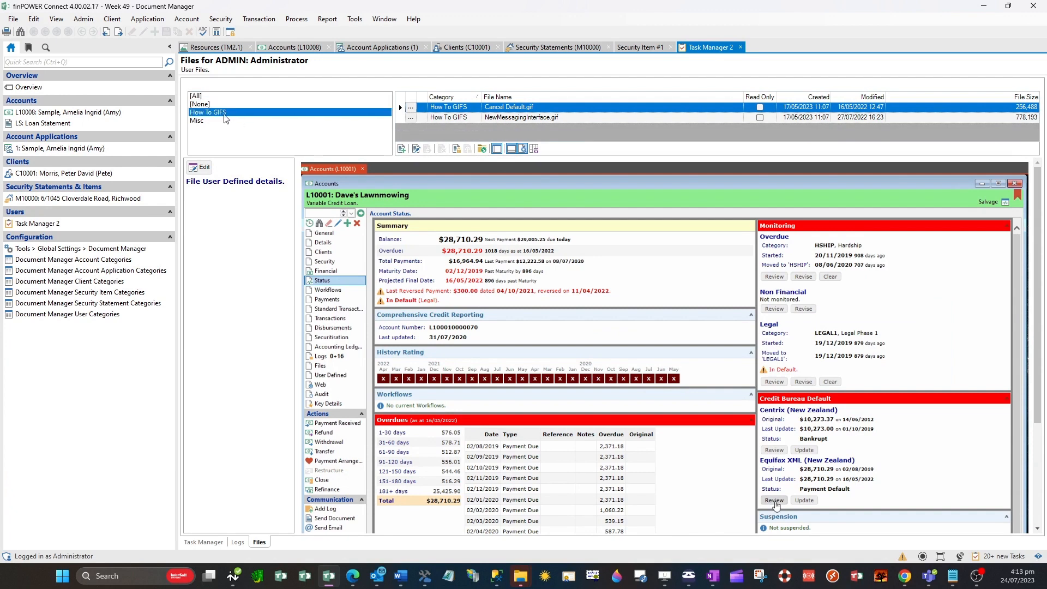
left_click(565, 116)
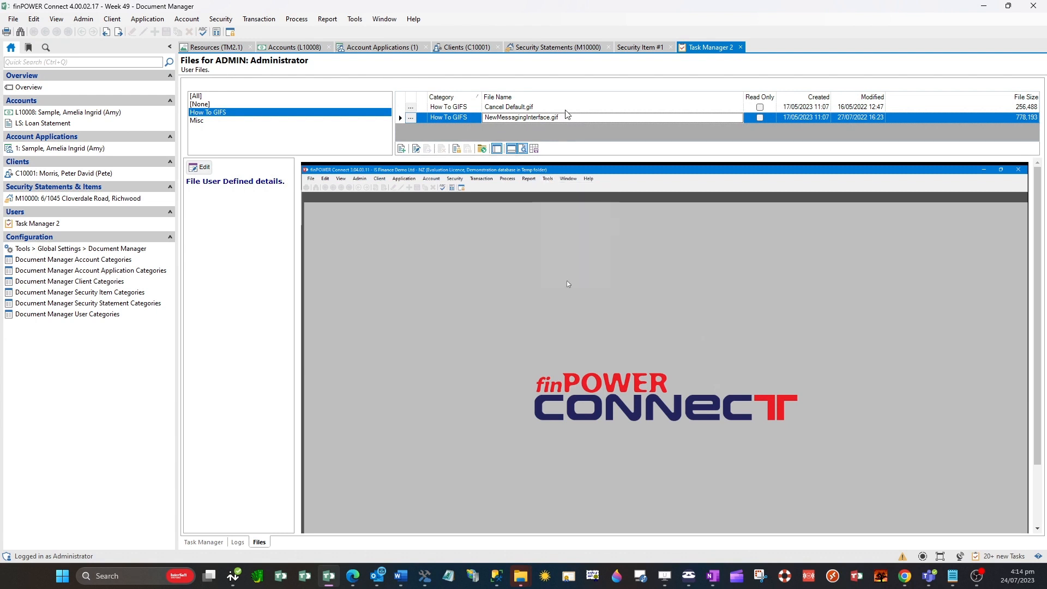
left_click(565, 112)
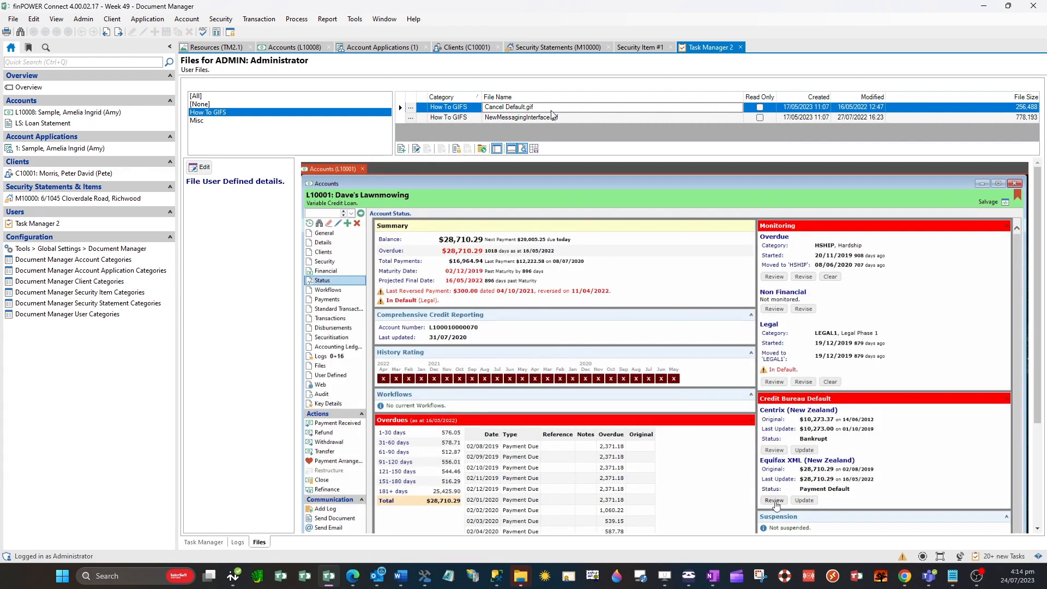
Close all open record windows and view the Documents and Templates folder paths in Global Settings
right_click(205, 51)
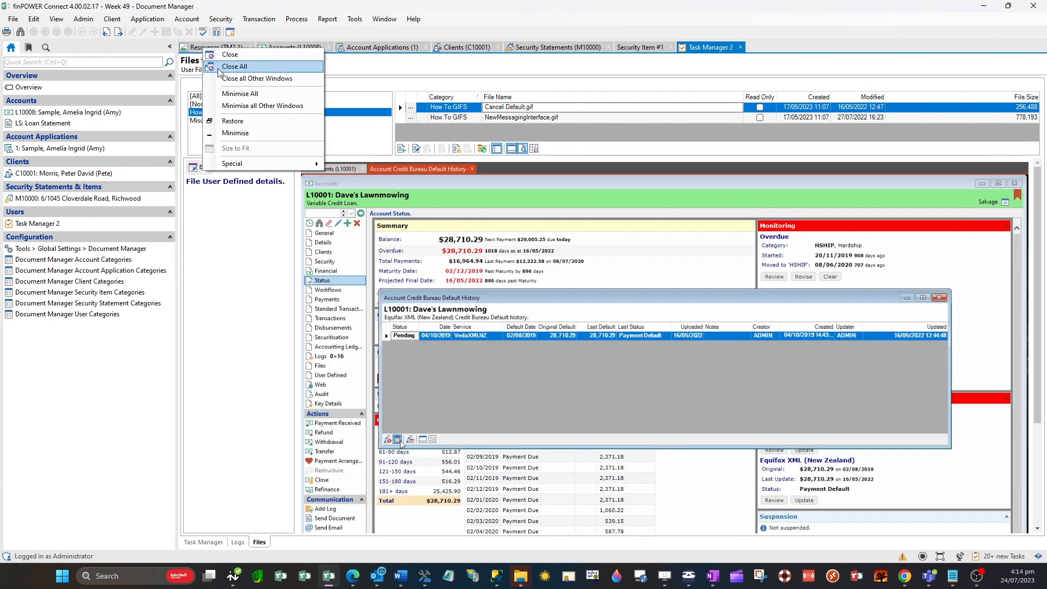
left_click(229, 54)
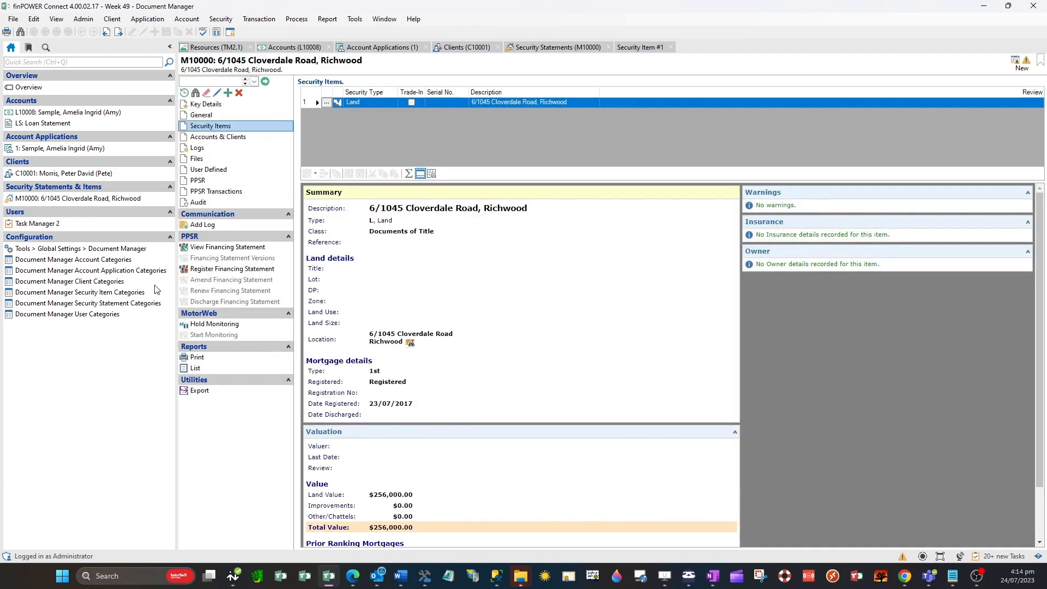
left_click(121, 252)
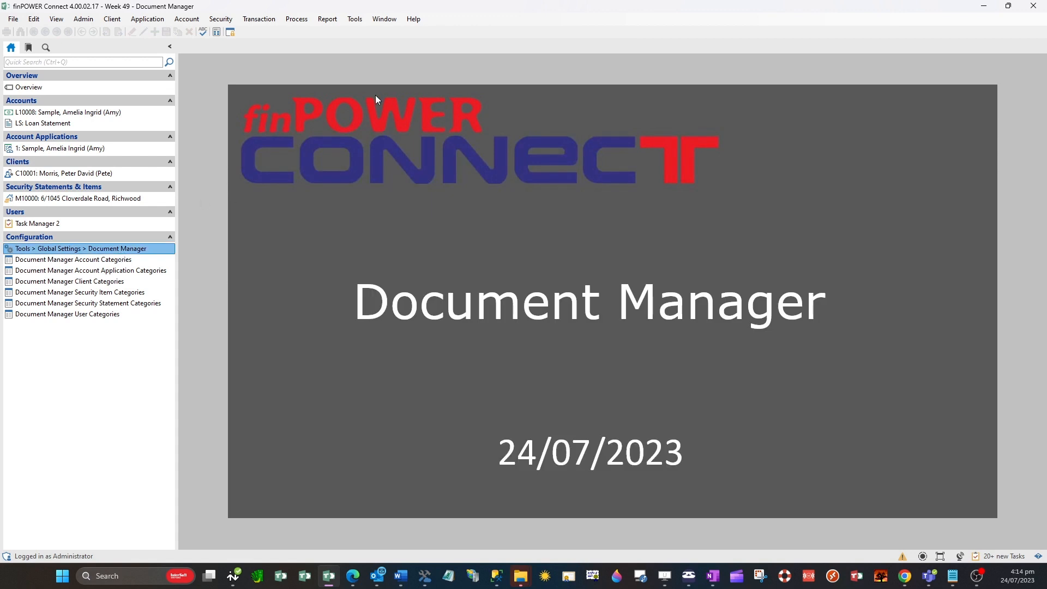
left_click(145, 248)
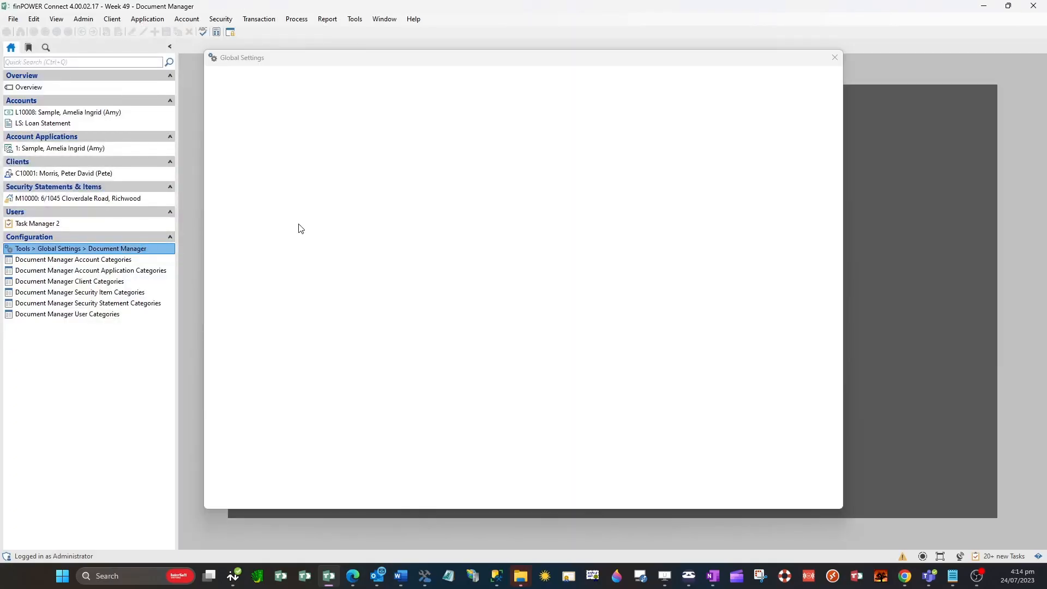
left_click(267, 115)
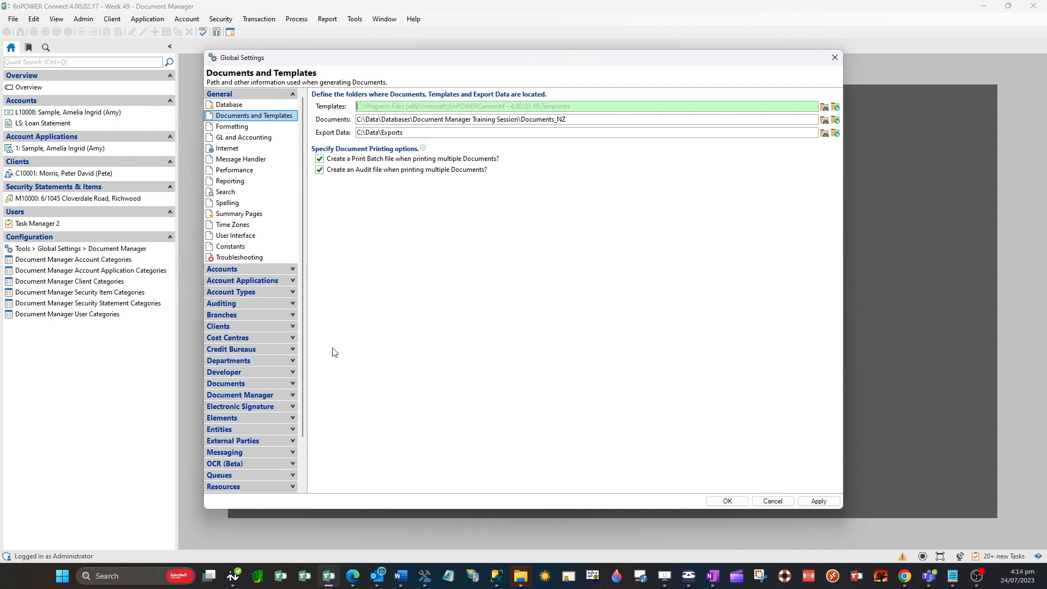
Open the general Document Manager settings and try toggling the automatic copy and prompt to copy options for the Document Manager folder
left_click(258, 396)
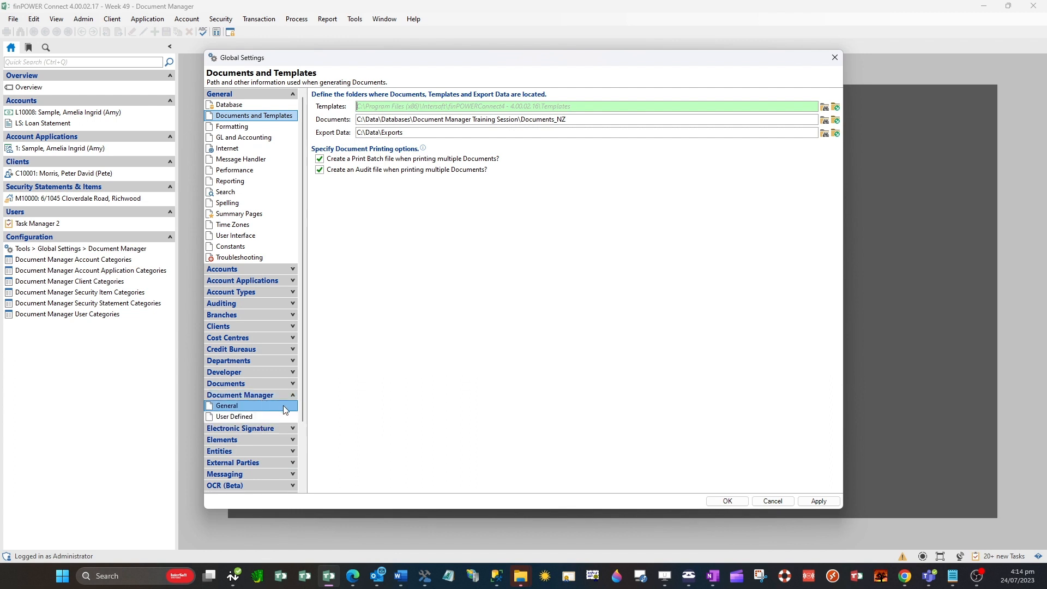
left_click(283, 409)
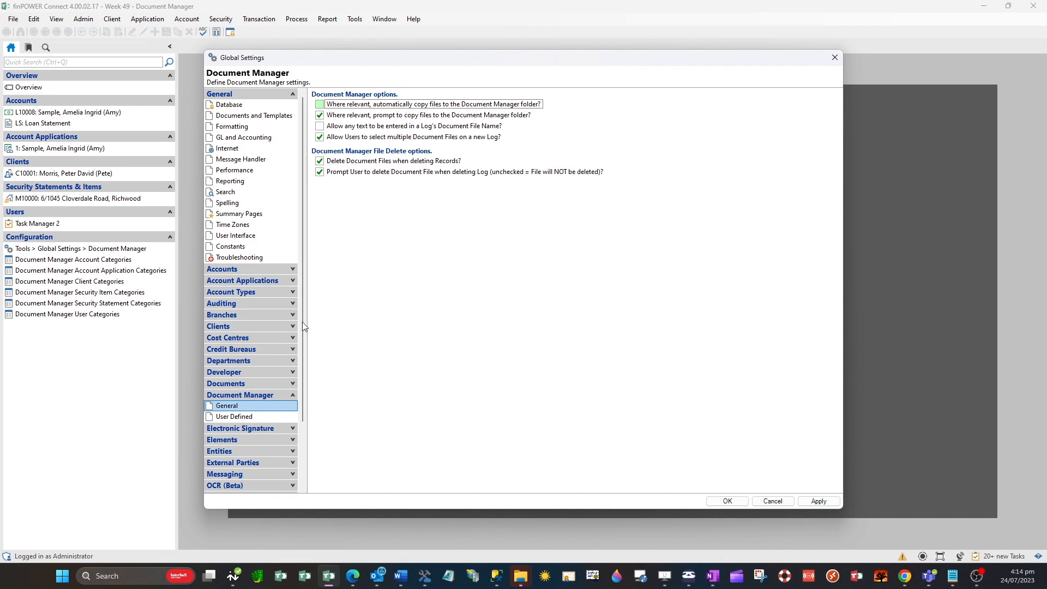
left_click(320, 104)
left_click(319, 104)
left_click(320, 115)
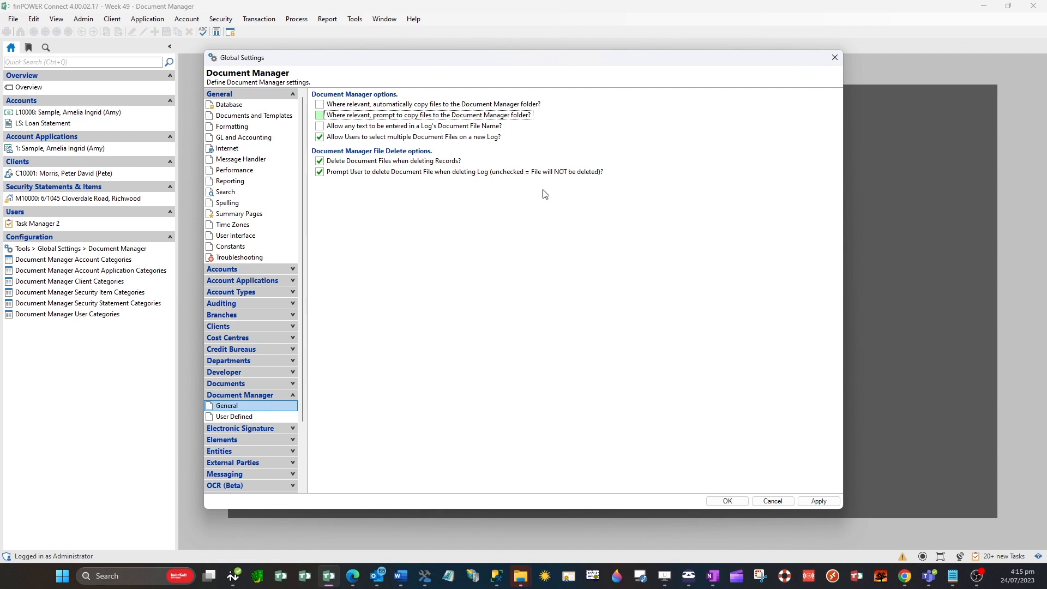
Review the Document User Defined and Credit Bureaus settings, and close Global Settings while discarding the changes
left_click(279, 417)
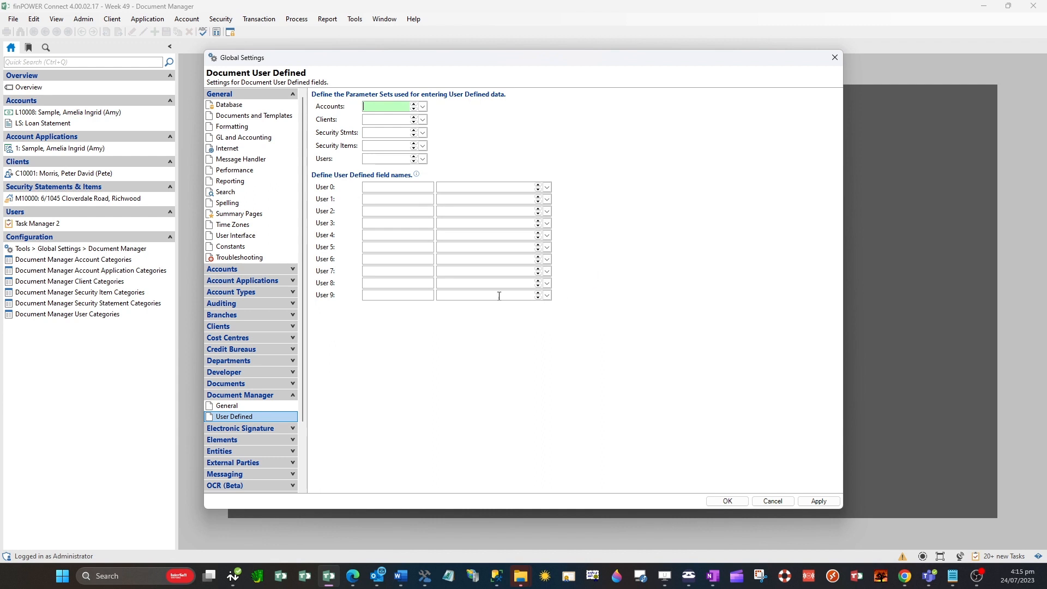
left_click(267, 348)
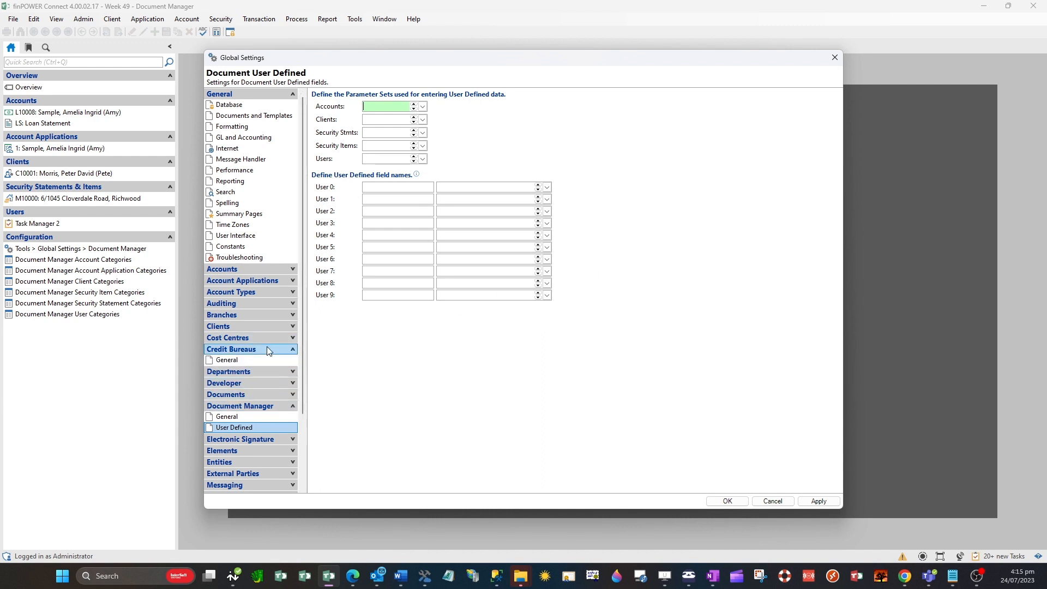
left_click(266, 361)
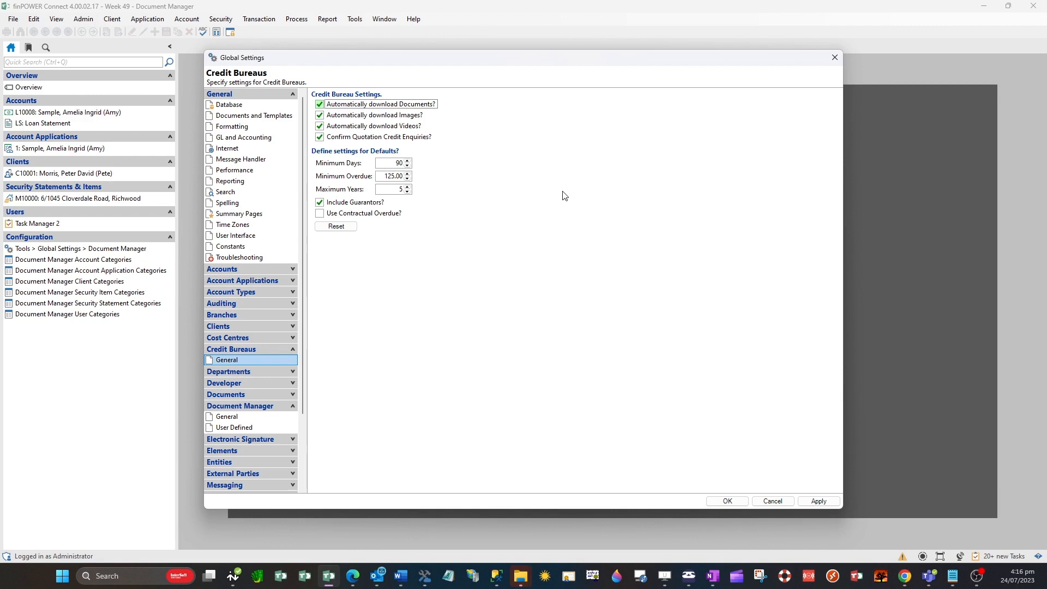
left_click(781, 502)
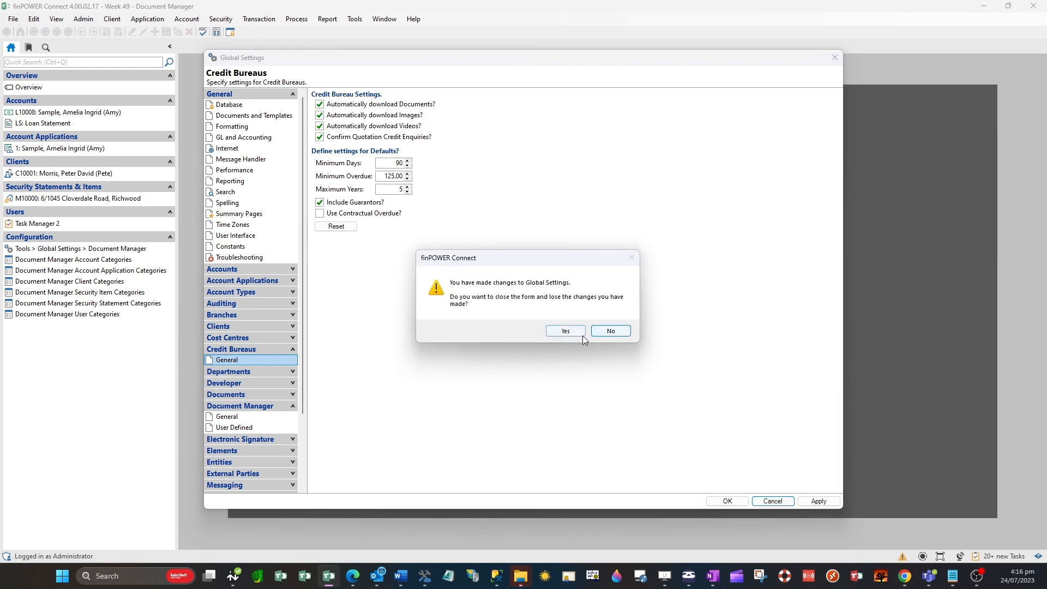
left_click(606, 331)
left_click(783, 502)
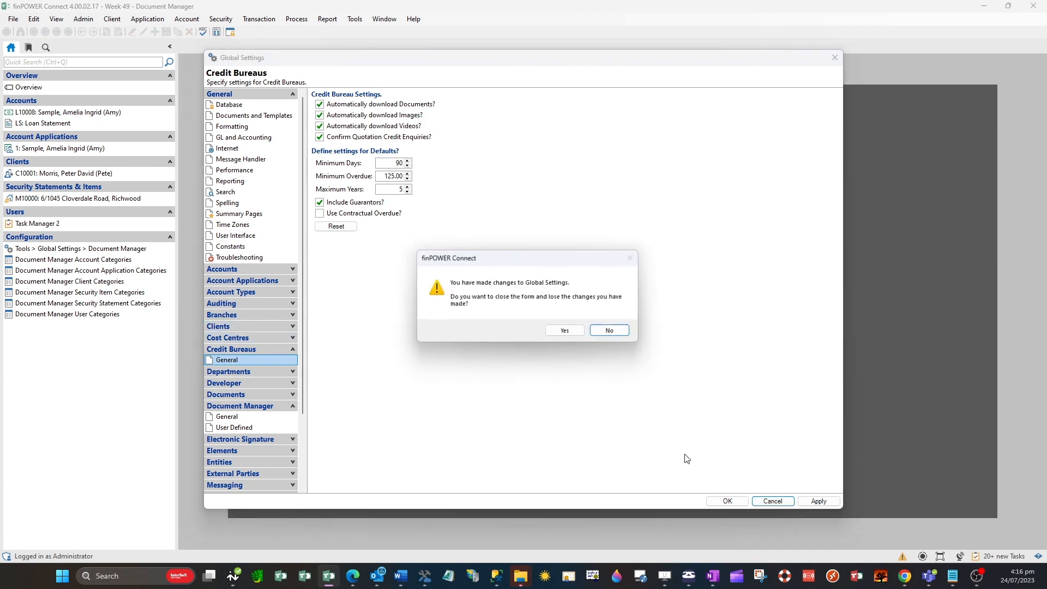
left_click(562, 330)
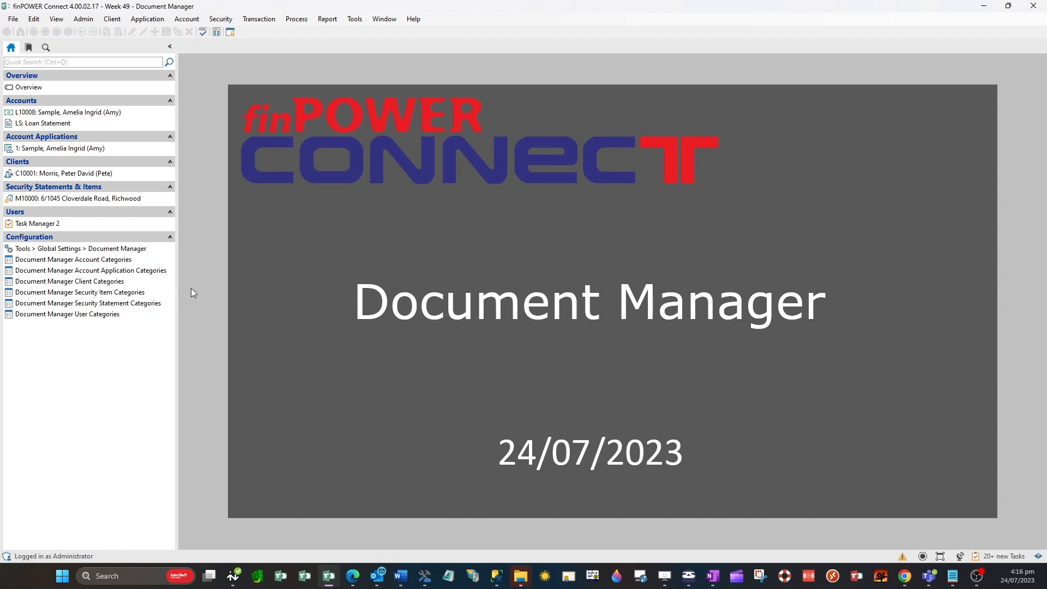
Open the Document Manager Account Categories list and review its entries and general list behaviour settings
left_click(140, 259)
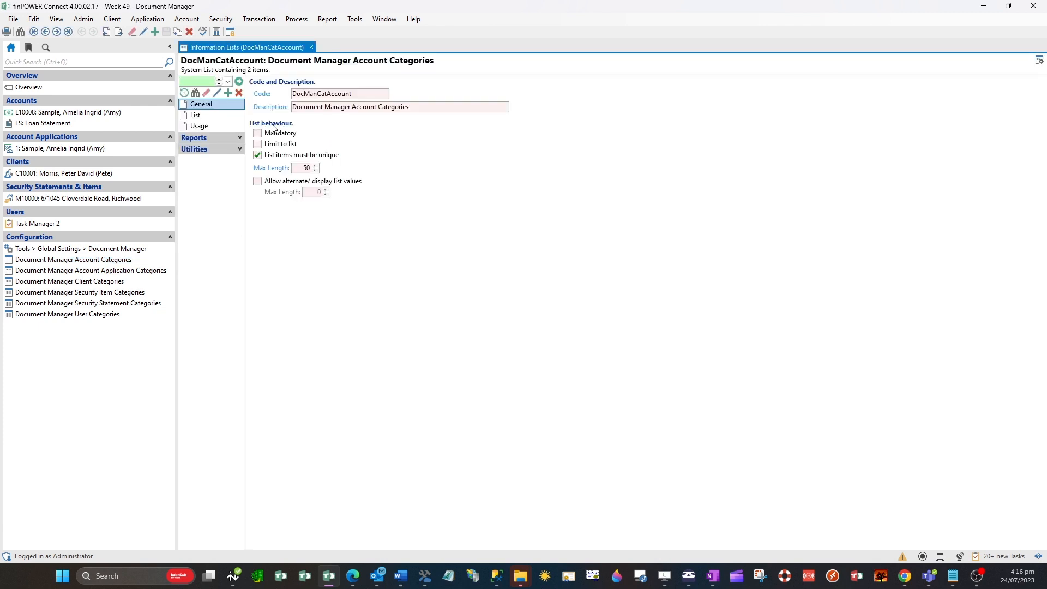
left_click(243, 114)
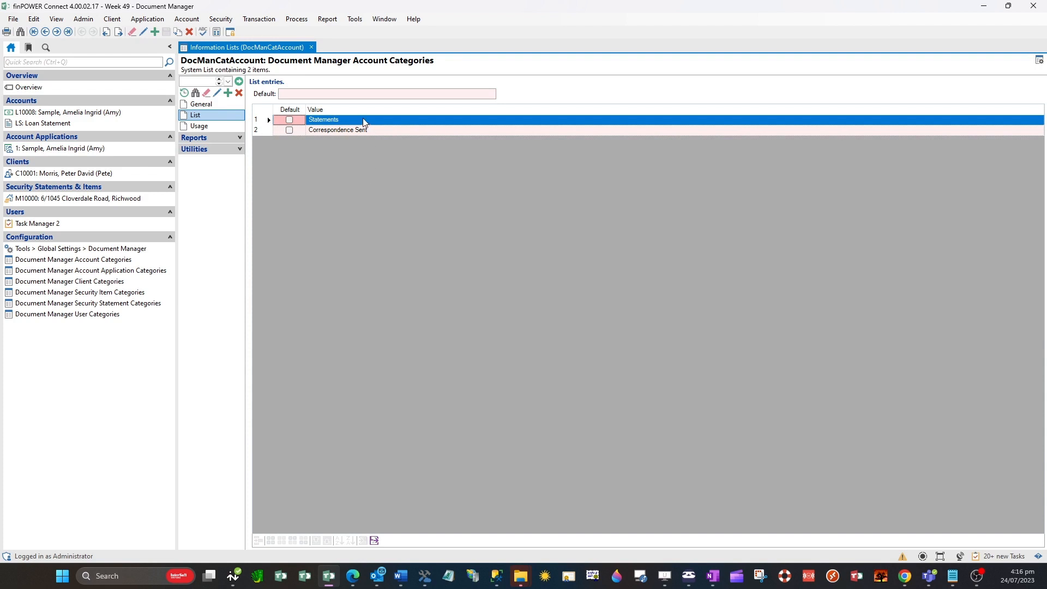
left_click(218, 94)
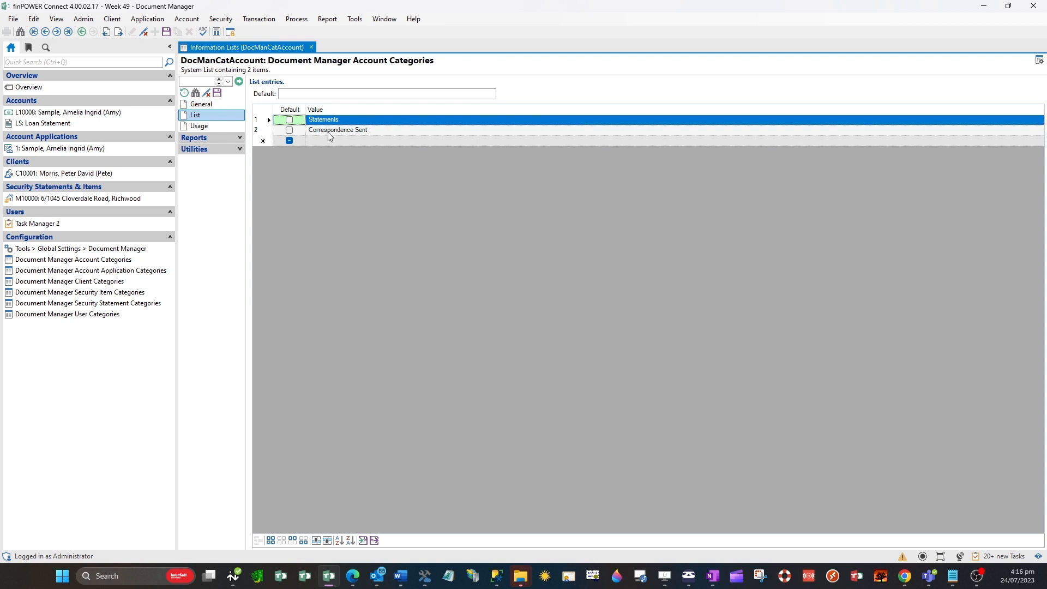
left_click(221, 94)
left_click(221, 102)
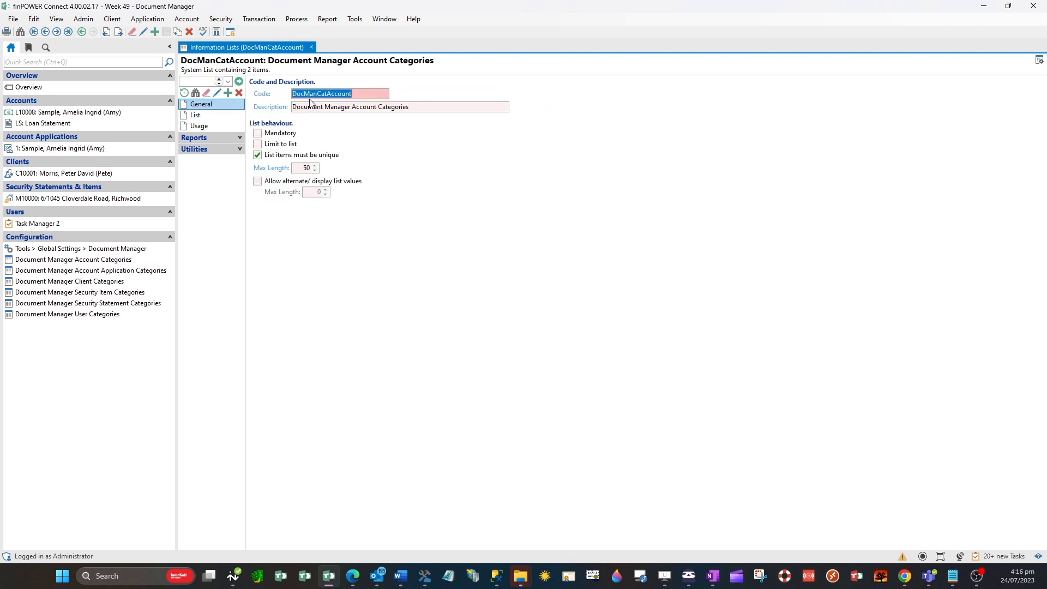
left_click(220, 113)
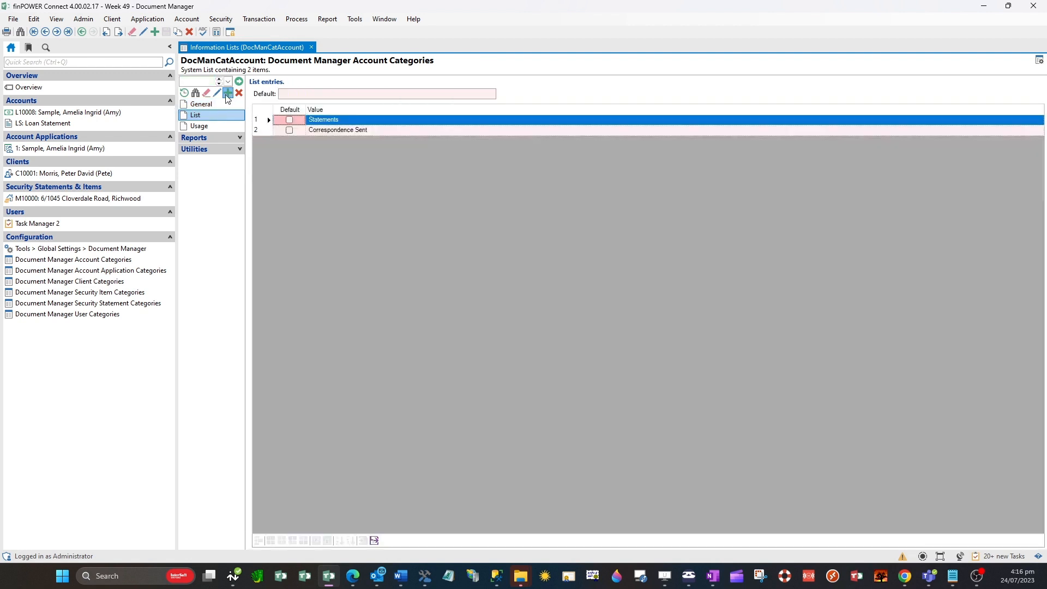